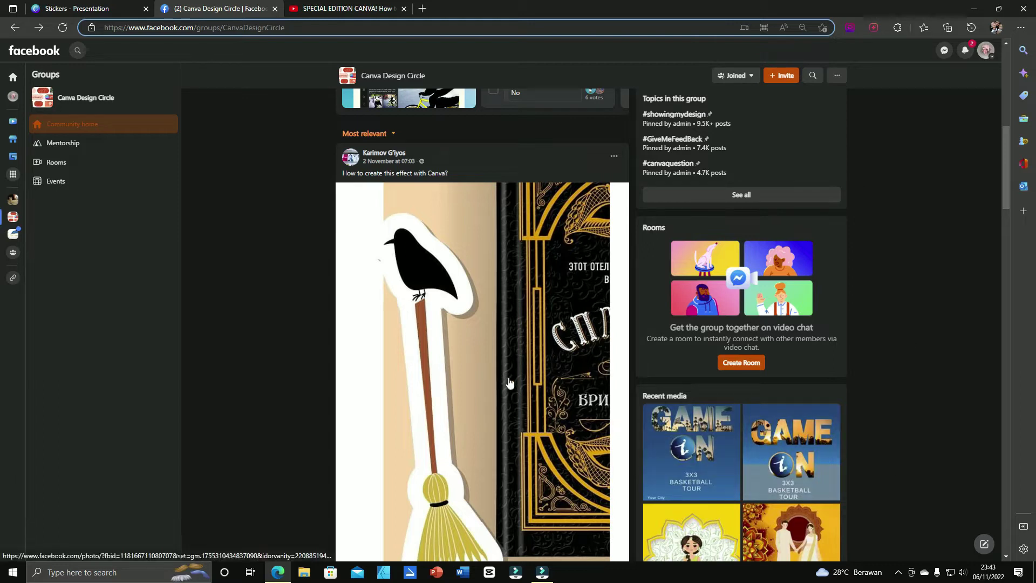
Examine the sticker effect post in the Canva Design Circle group and highlight its question "How to create this effect with Canva?".
{"action": "scroll", "coordinate": [507, 375], "scroll_direction": "down", "scroll_amount": 1}
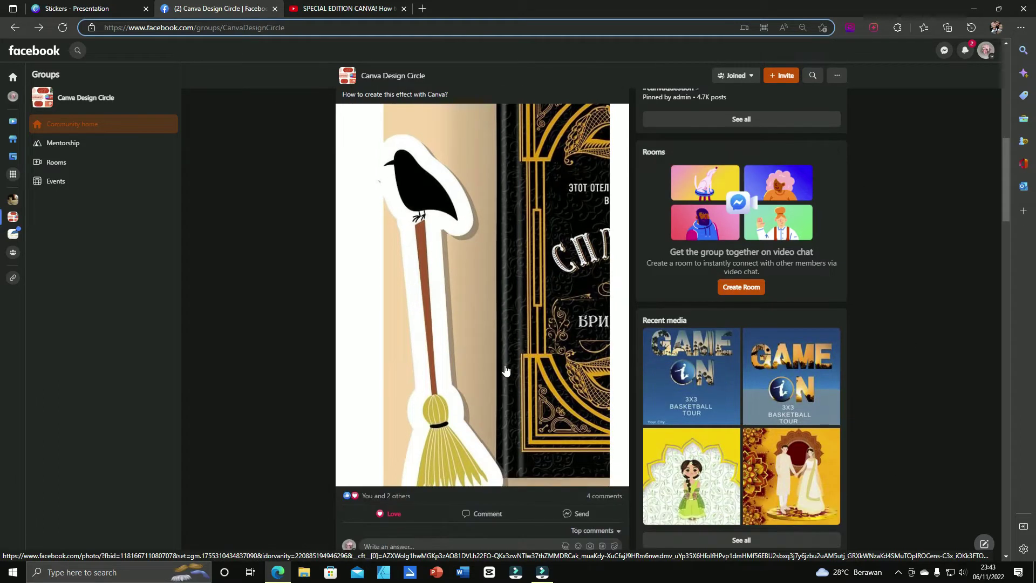
{"action": "scroll", "coordinate": [505, 367], "scroll_direction": "up", "scroll_amount": 1}
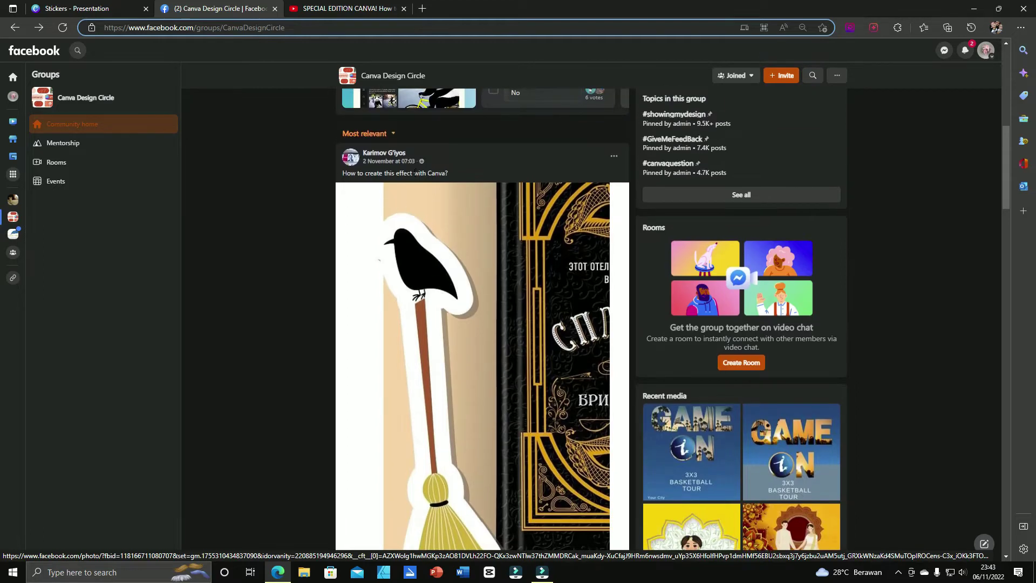
{"action": "mouse_move", "coordinate": [372, 161]}
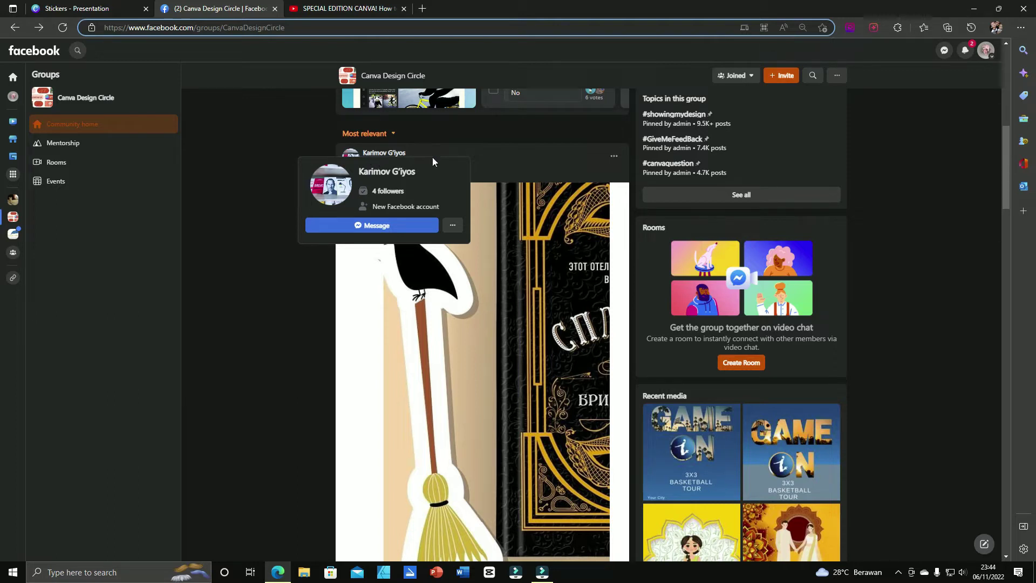
{"action": "left_click_drag", "start_coordinate": [342, 176], "coordinate": [451, 179]}
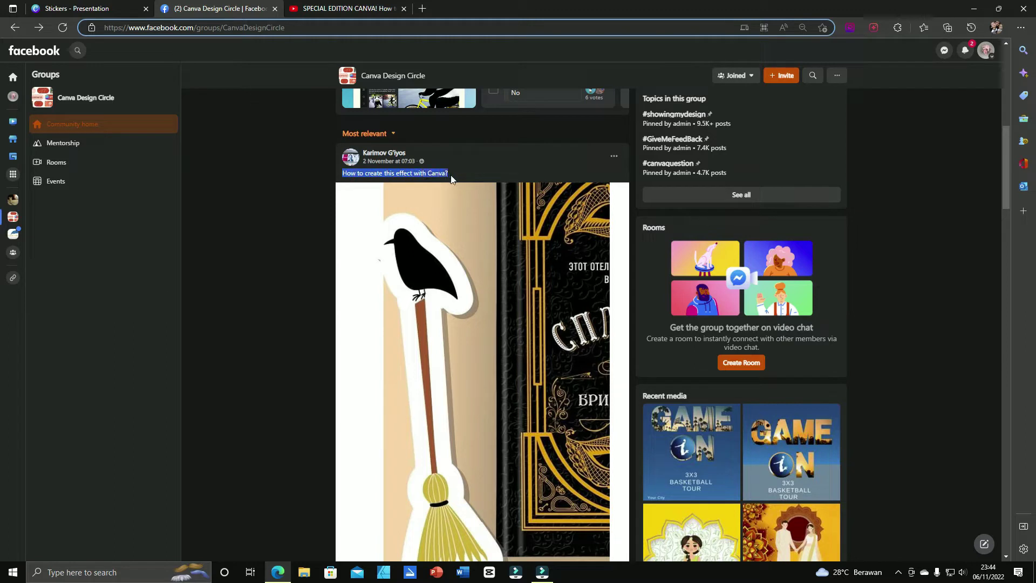
Enlarge the page, read the comments under the sticker effect post, and look back at its crow and broom image.
{"action": "scroll", "coordinate": [474, 221], "scroll_direction": "down", "scroll_amount": 7}
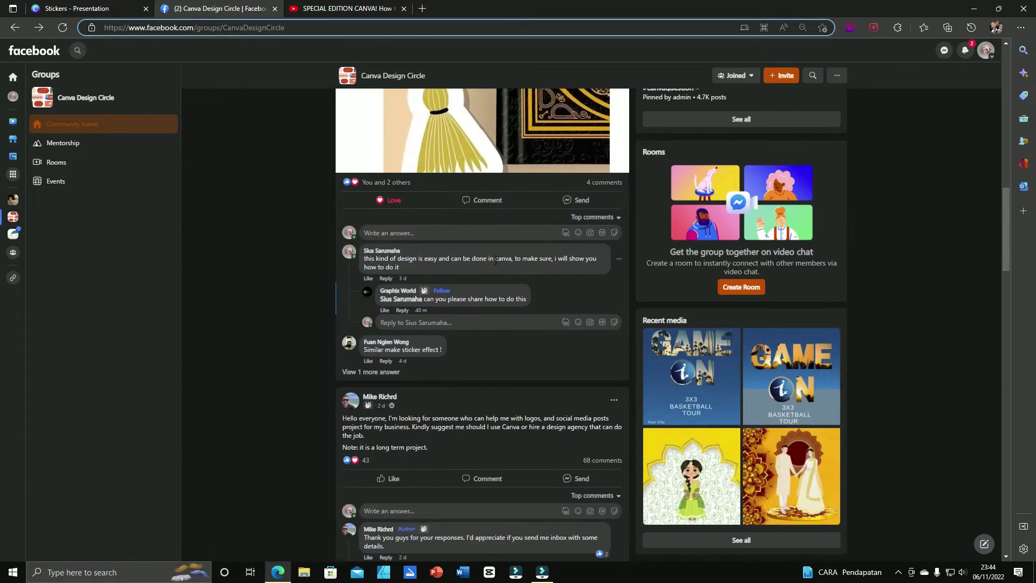
{"action": "key", "text": "ctrl+plus"}
{"action": "key", "text": "ctrl+plus"}
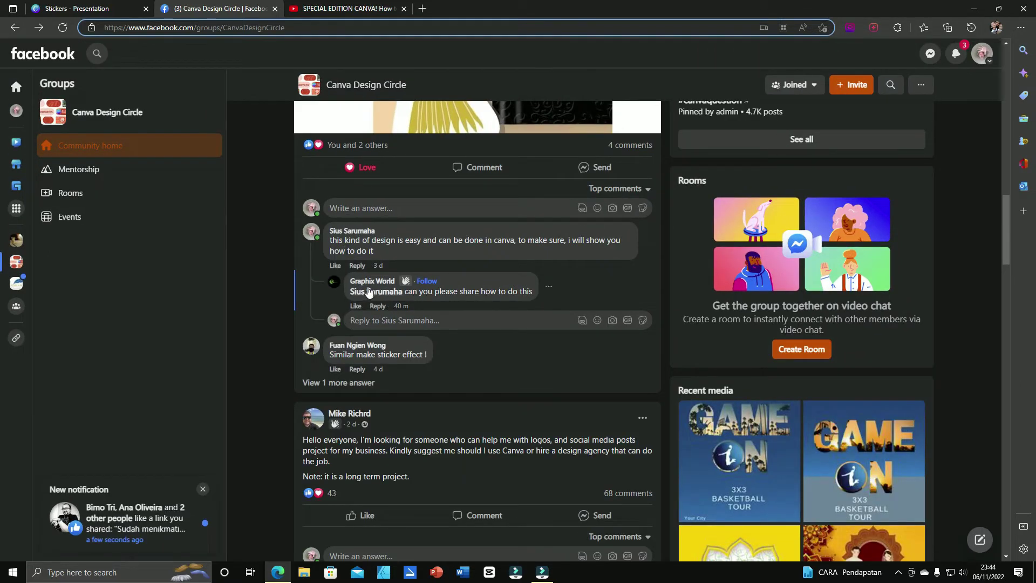
{"action": "mouse_move", "coordinate": [369, 292]}
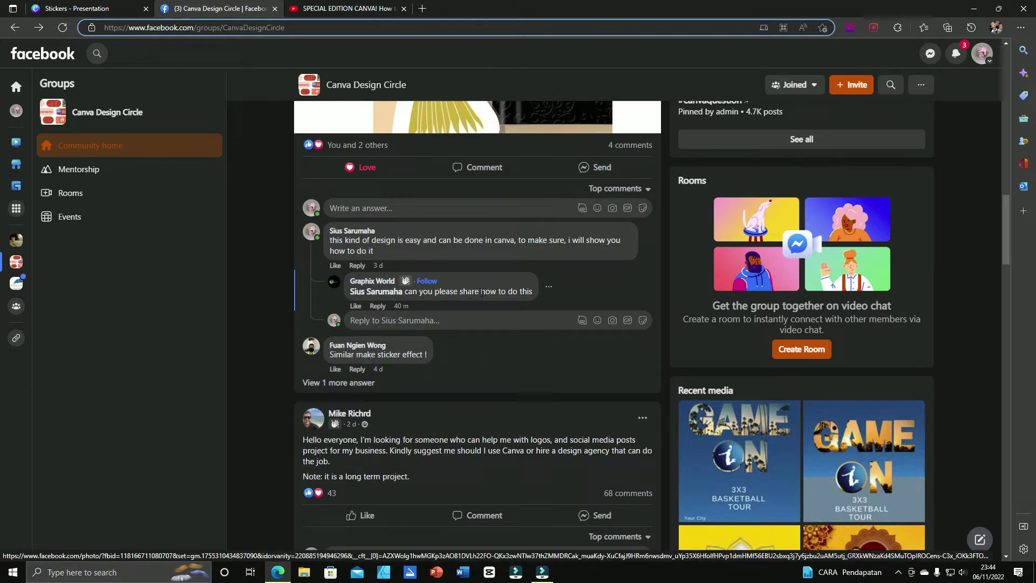
{"action": "scroll", "coordinate": [548, 287], "scroll_direction": "up", "scroll_amount": 4}
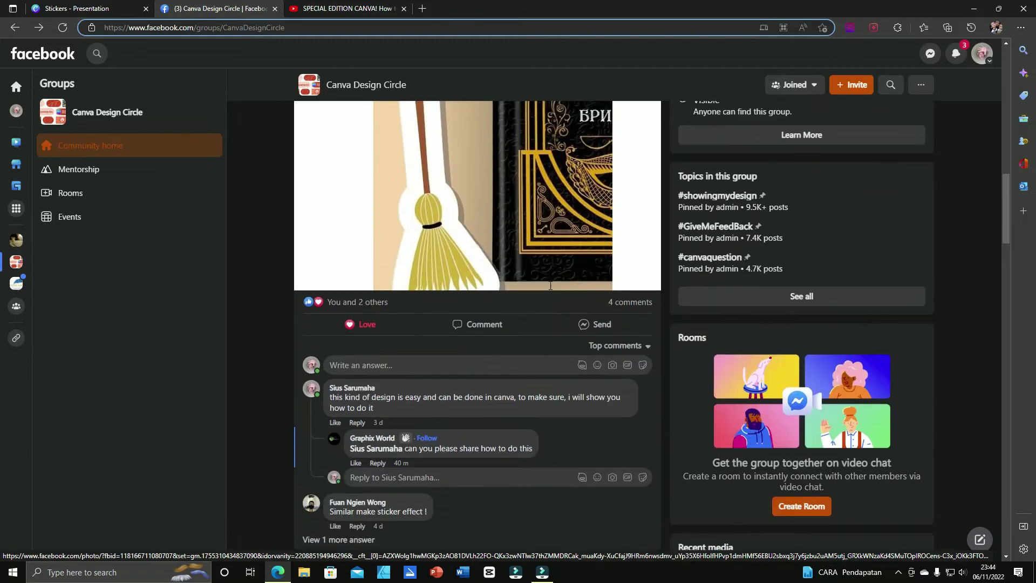
{"action": "scroll", "coordinate": [550, 290], "scroll_direction": "up", "scroll_amount": 2}
{"action": "scroll", "coordinate": [539, 297], "scroll_direction": "up", "scroll_amount": 2}
{"action": "scroll", "coordinate": [523, 311], "scroll_direction": "down", "scroll_amount": 5}
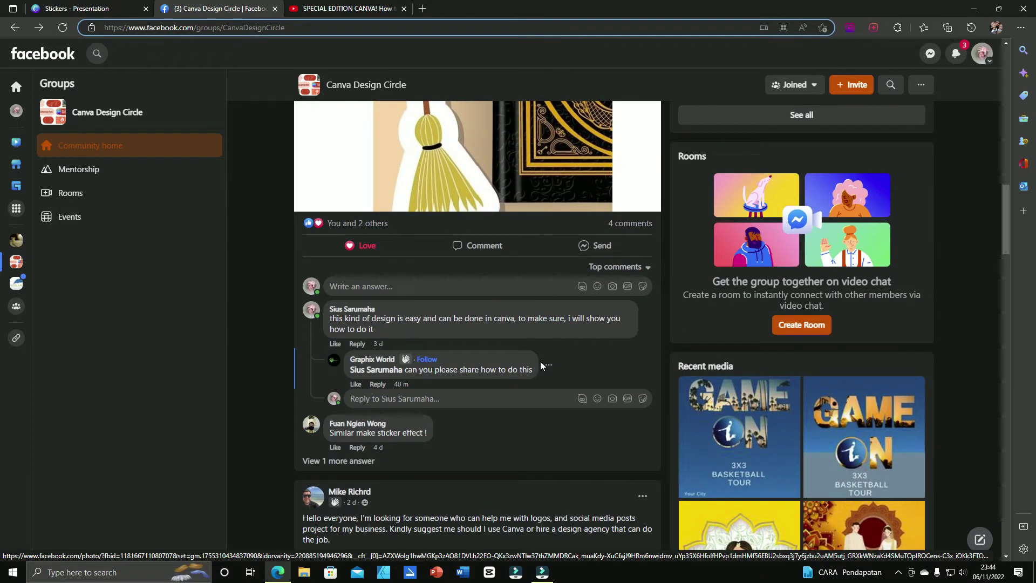
{"action": "scroll", "coordinate": [540, 361], "scroll_direction": "up", "scroll_amount": 1}
{"action": "scroll", "coordinate": [541, 362], "scroll_direction": "up", "scroll_amount": 3}
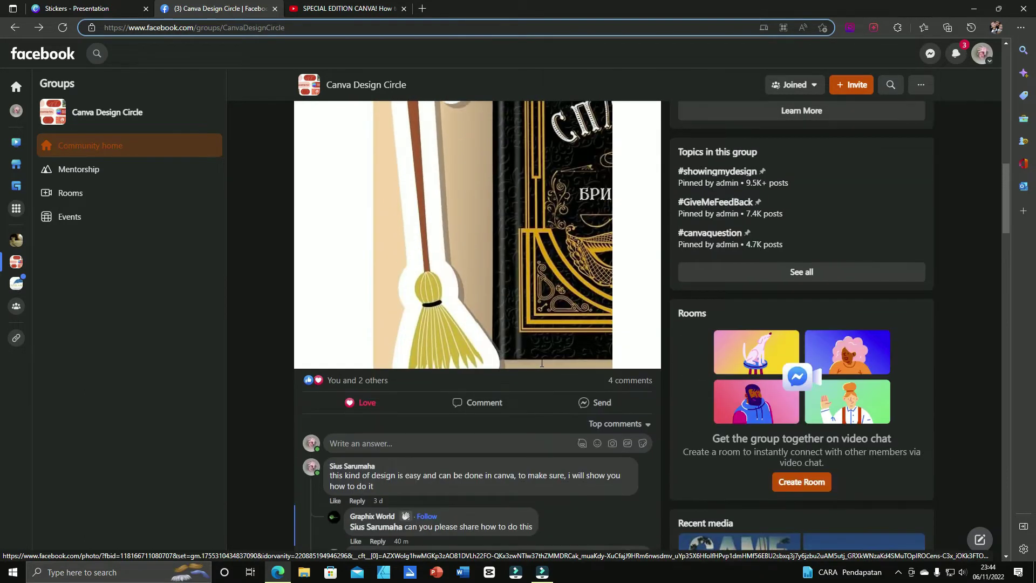
{"action": "scroll", "coordinate": [541, 367], "scroll_direction": "up", "scroll_amount": 3}
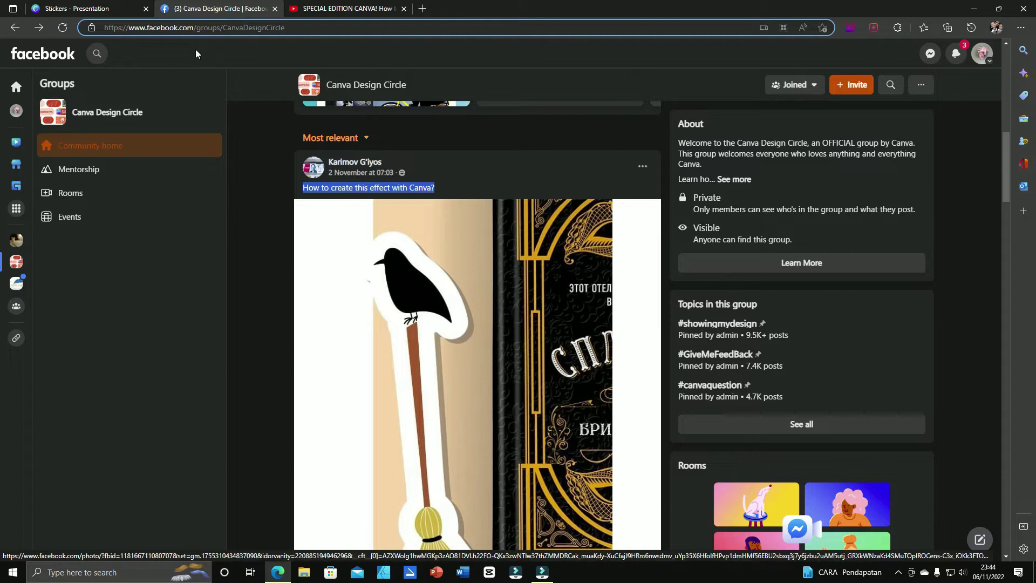
Switch to the YouTube video and open the official Canva Pro trial link from its description.
{"action": "left_click", "coordinate": [86, 9]}
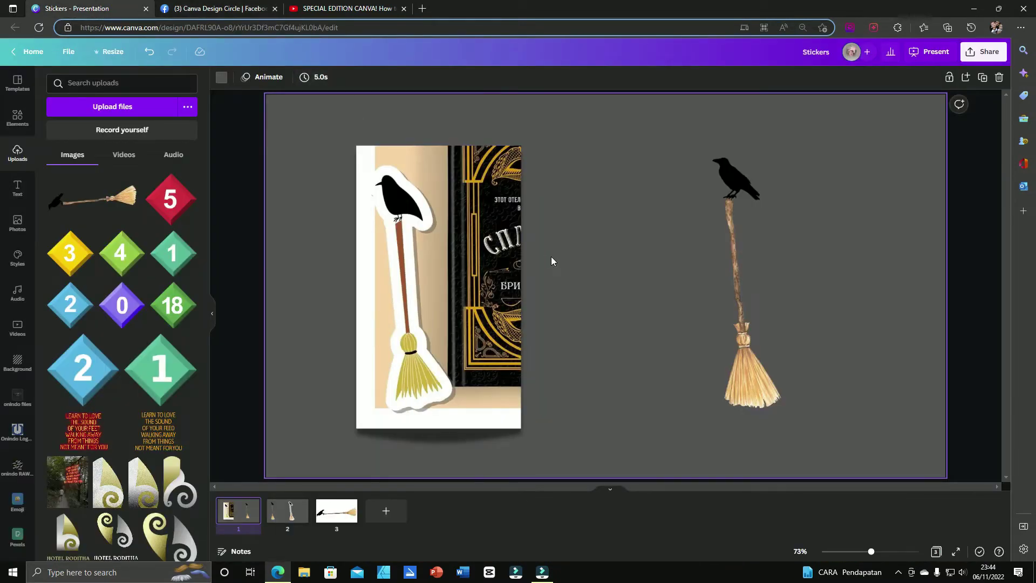
{"action": "left_click", "coordinate": [376, 9]}
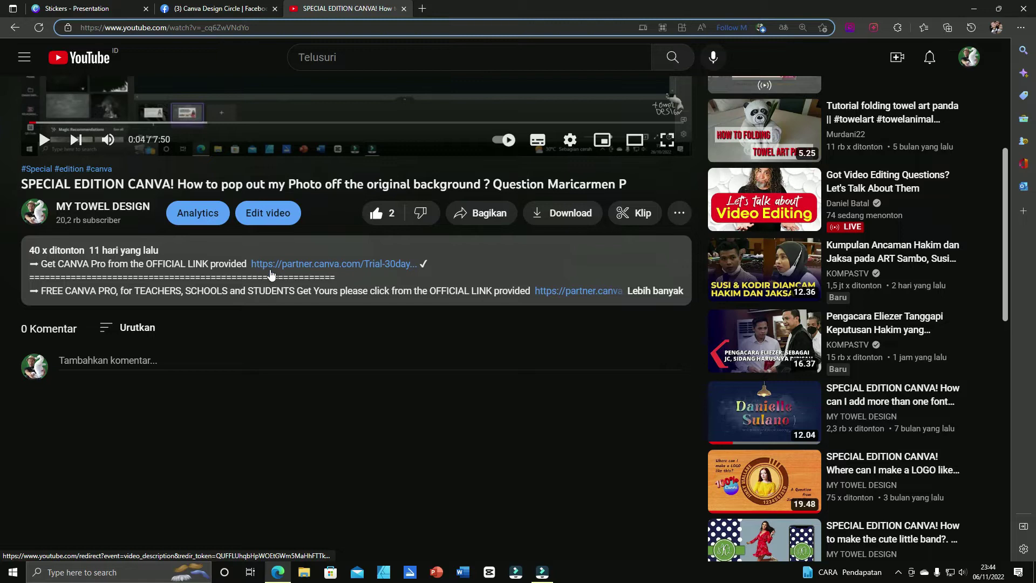
{"action": "scroll", "coordinate": [271, 275], "scroll_direction": "up", "scroll_amount": 2}
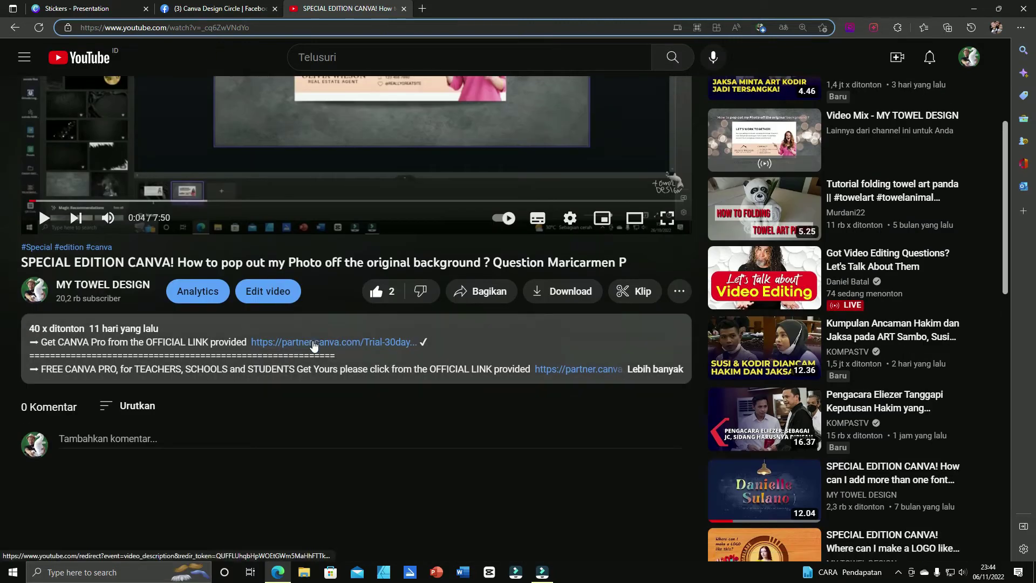
{"action": "left_click", "coordinate": [314, 345]}
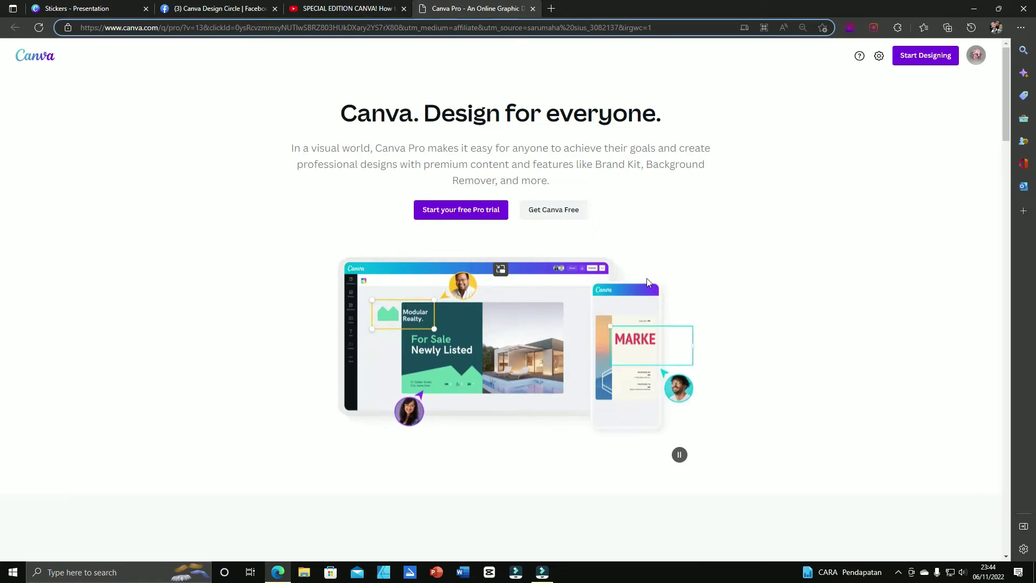
Review the Canva Pro landing page, including the yearly pricing and features of the Canva Free and Canva Pro plans.
{"action": "scroll", "coordinate": [562, 337], "scroll_direction": "down", "scroll_amount": 2}
{"action": "scroll", "coordinate": [562, 388], "scroll_direction": "down", "scroll_amount": 1}
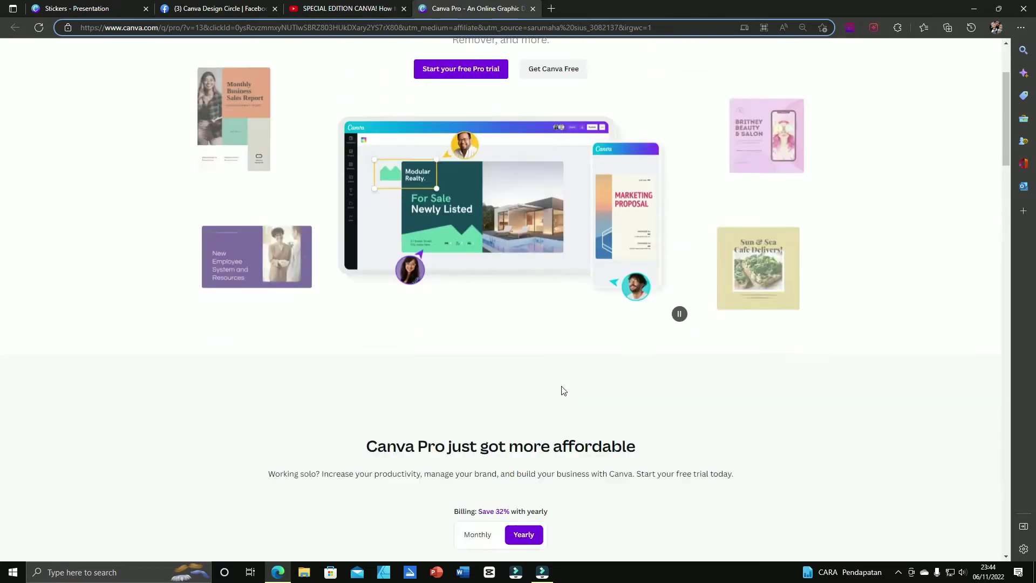
{"action": "scroll", "coordinate": [536, 329], "scroll_direction": "up", "scroll_amount": 1}
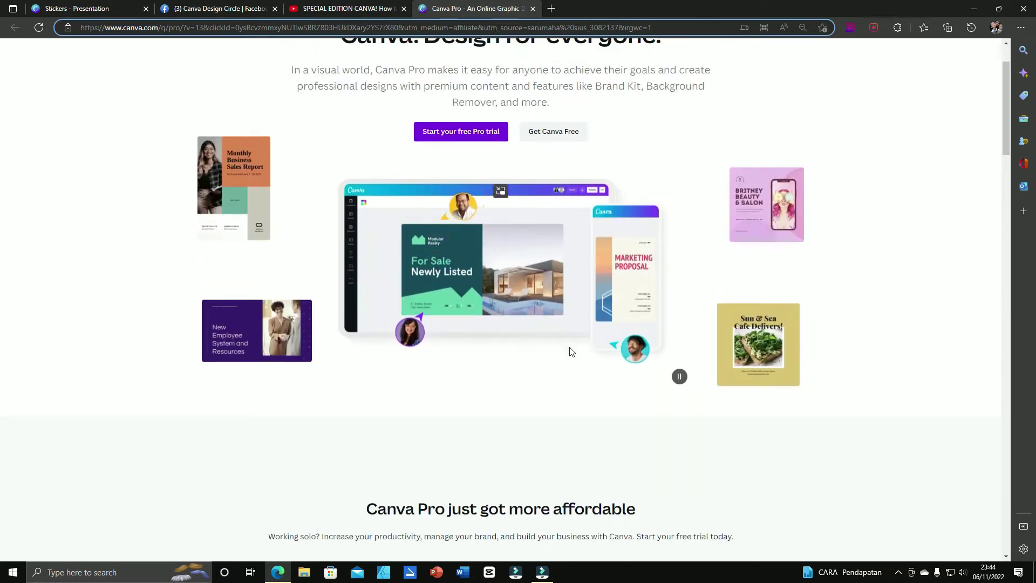
{"action": "scroll", "coordinate": [577, 358], "scroll_direction": "down", "scroll_amount": 3}
{"action": "scroll", "coordinate": [594, 394], "scroll_direction": "down", "scroll_amount": 1}
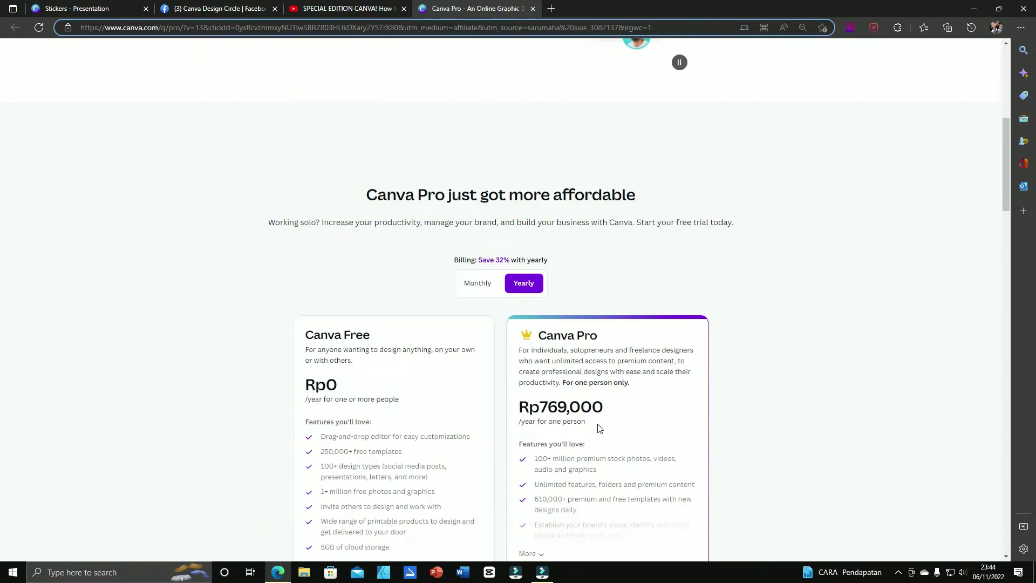
{"action": "scroll", "coordinate": [599, 428], "scroll_direction": "down", "scroll_amount": 1}
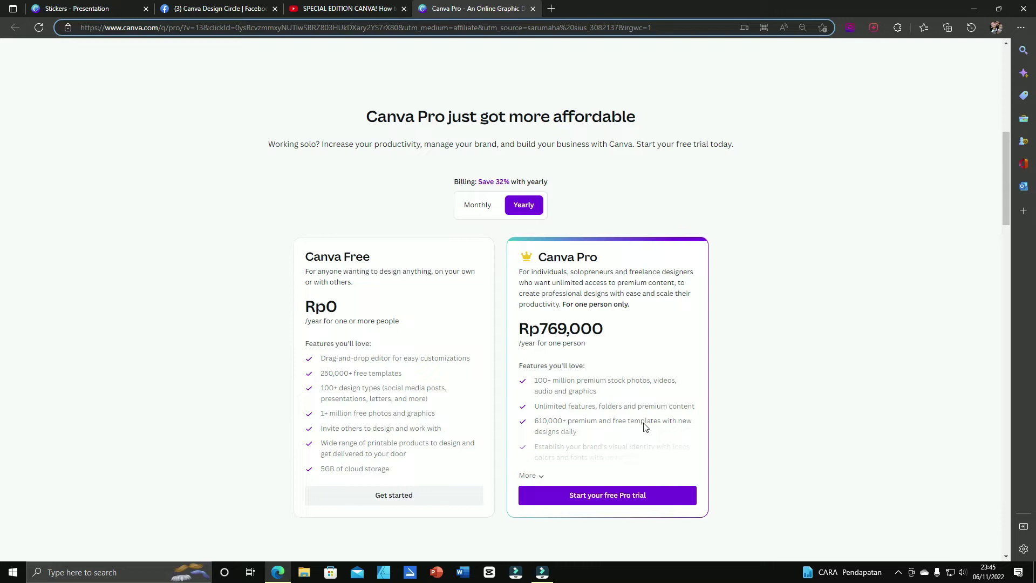
{"action": "scroll", "coordinate": [548, 338], "scroll_direction": "up", "scroll_amount": 6}
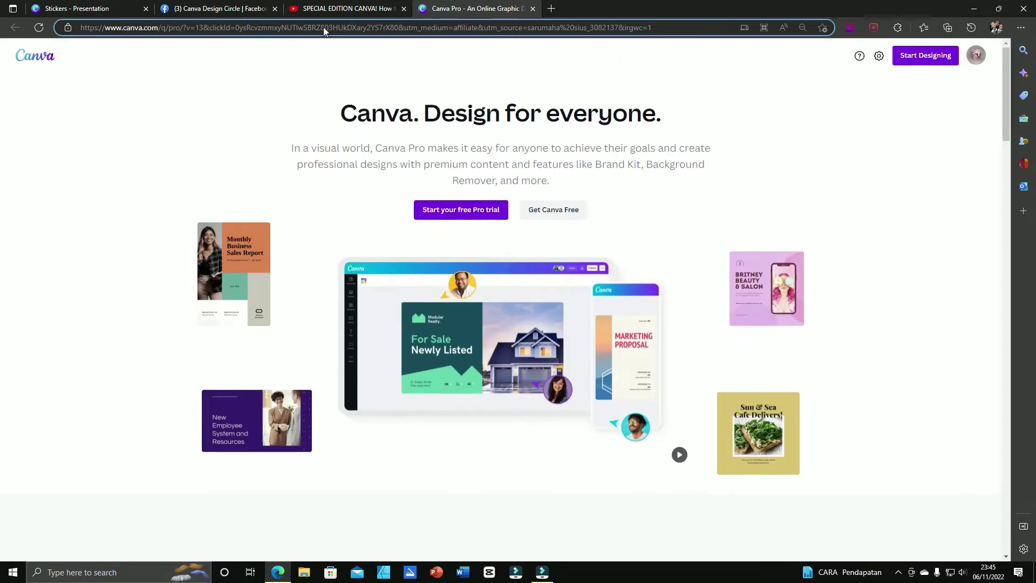
Revisit the Facebook sticker post and return to the Stickers presentation in Canva.
{"action": "left_click", "coordinate": [219, 9]}
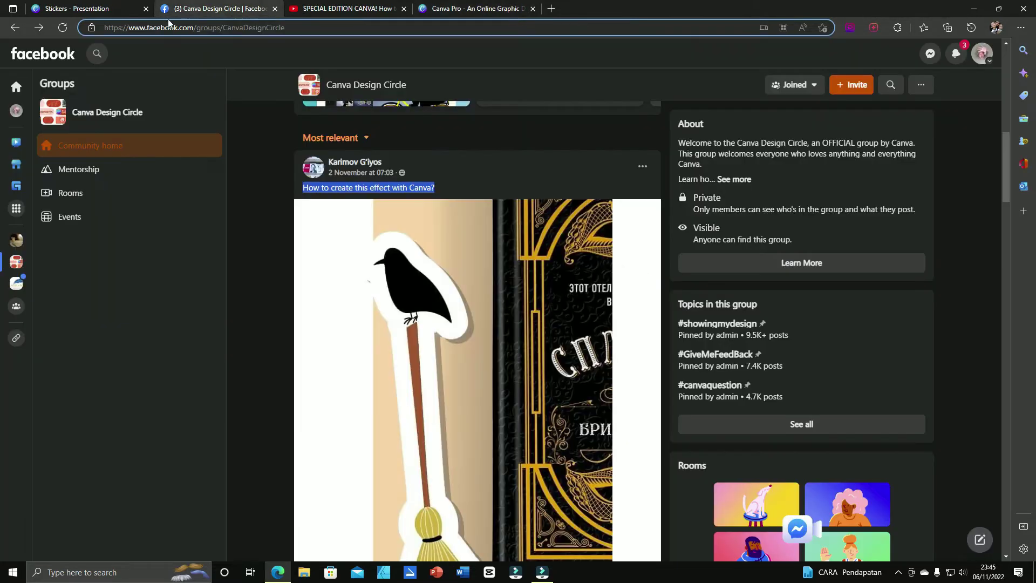
{"action": "left_click", "coordinate": [93, 10]}
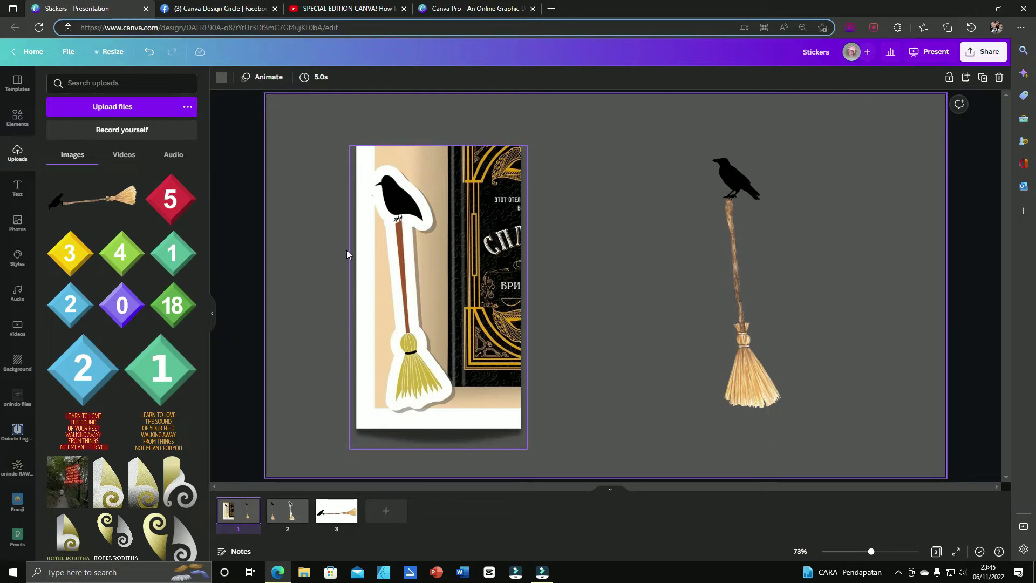
{"action": "left_click", "coordinate": [207, 8]}
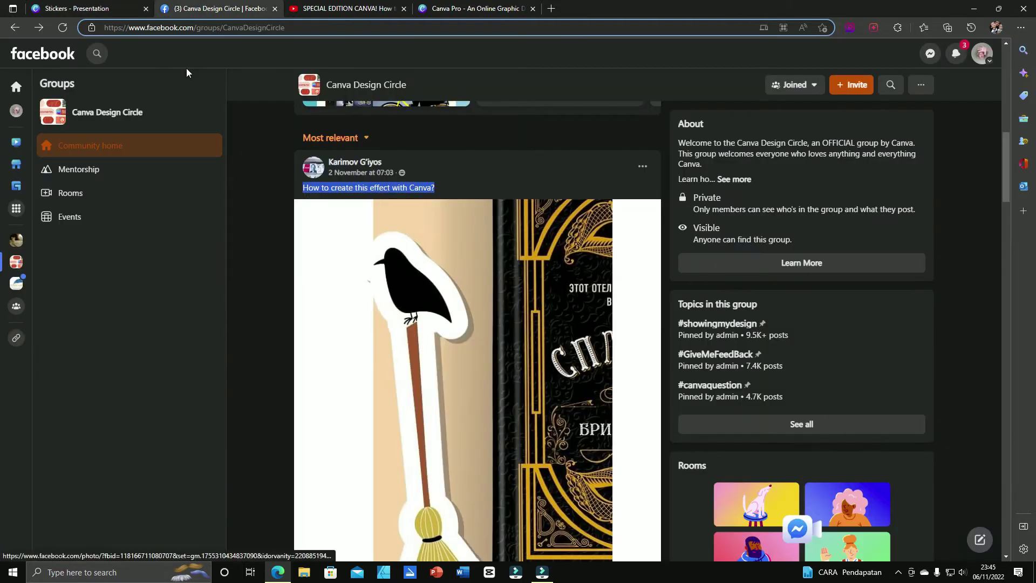
{"action": "left_click", "coordinate": [95, 9]}
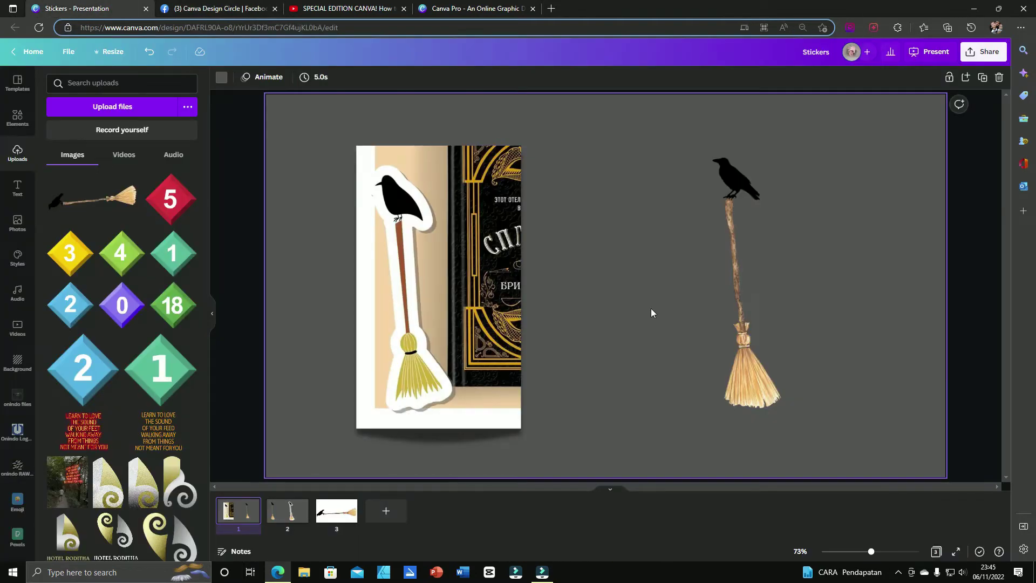
Inspect the reference picture, the broom and the crow on page 1, and view the crow graphic's source information.
{"action": "left_click", "coordinate": [484, 320]}
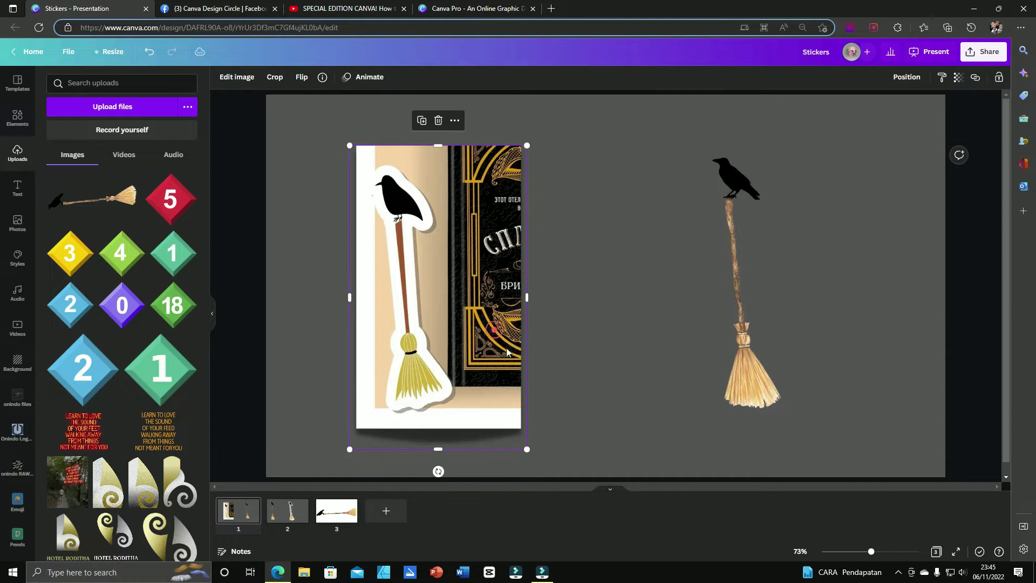
{"action": "left_click", "coordinate": [730, 371]}
{"action": "left_click", "coordinate": [744, 189]}
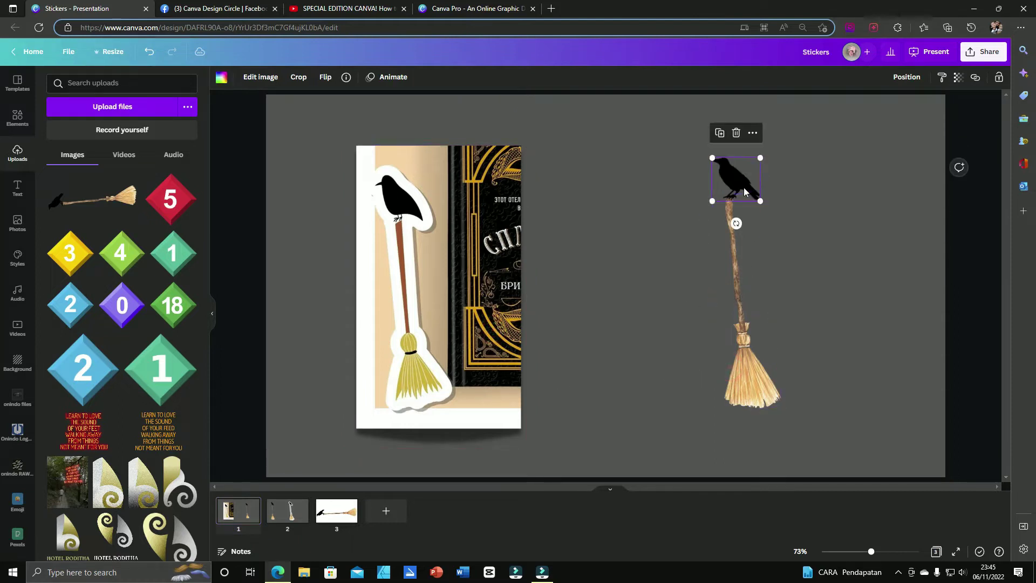
{"action": "left_click", "coordinate": [344, 80]}
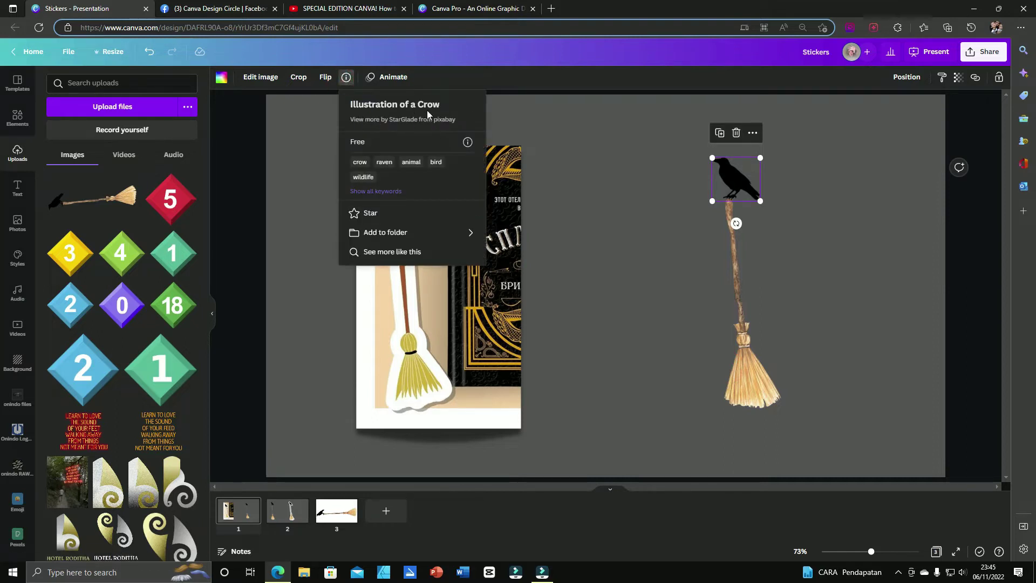
{"action": "left_click", "coordinate": [737, 186]}
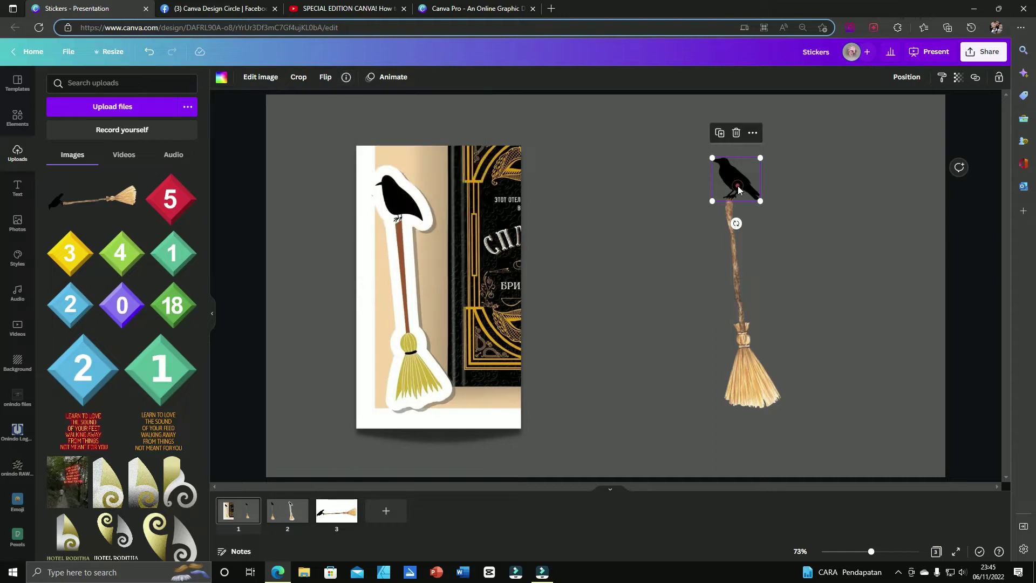
Search the graphic elements for "black bird" and recheck the crow graphic's information.
{"action": "left_click", "coordinate": [18, 119]}
{"action": "type", "text": "black bird"}
{"action": "triple_click", "coordinate": [132, 83]}
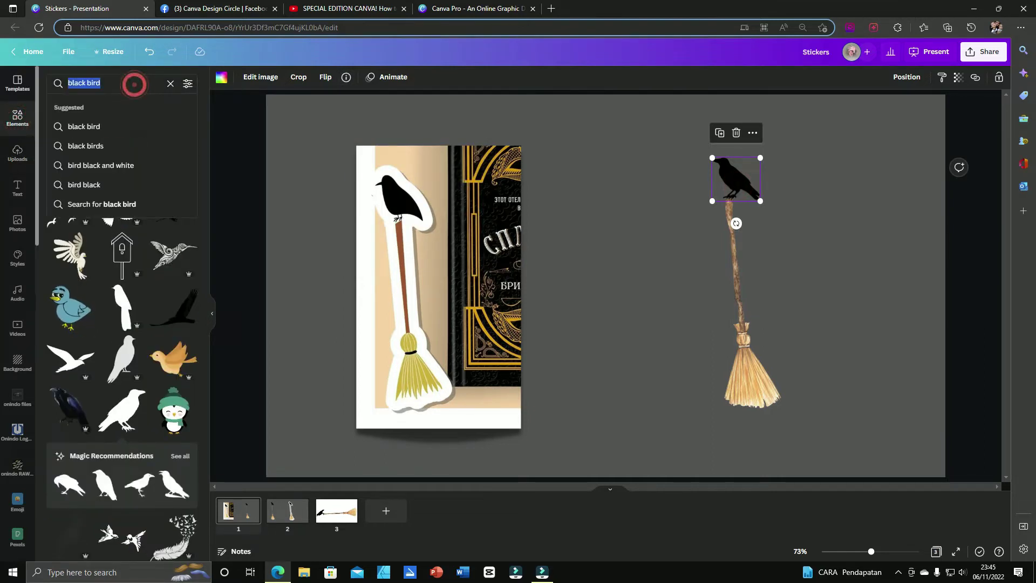
{"action": "left_click", "coordinate": [347, 78]}
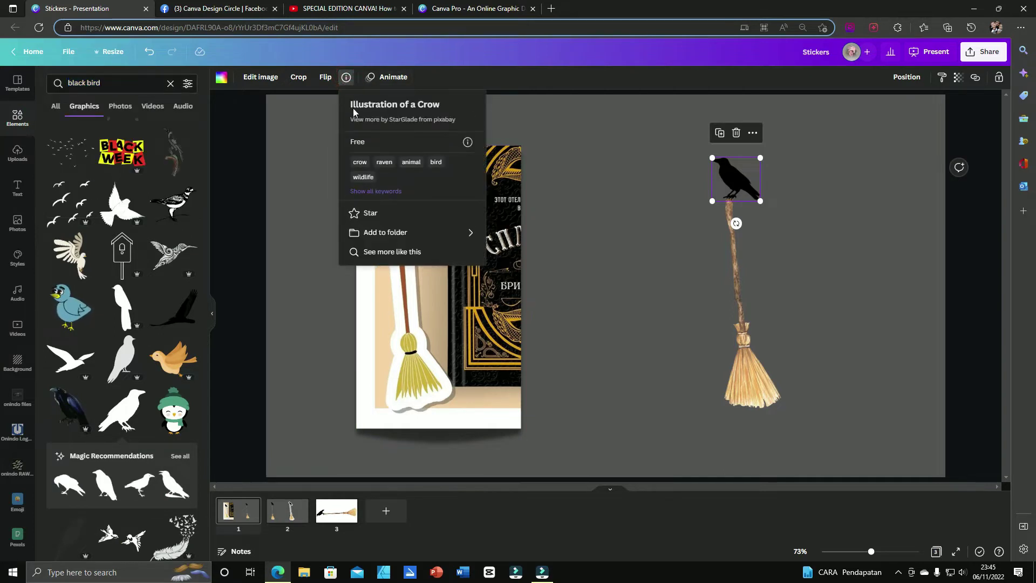
{"action": "left_click", "coordinate": [675, 272]}
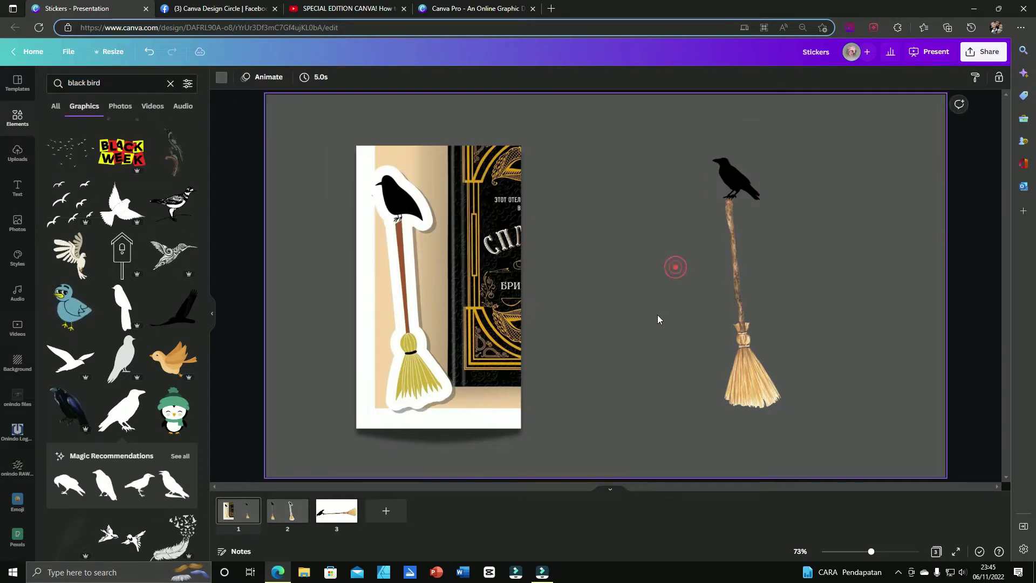
View the broom graphic's source information and leave the broom selected.
{"action": "left_click", "coordinate": [743, 349]}
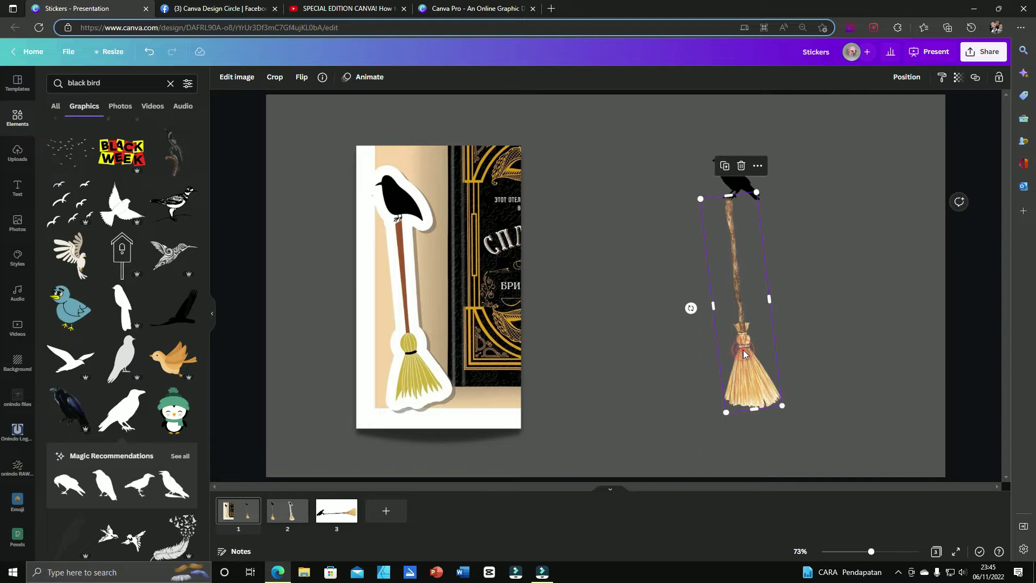
{"action": "left_click", "coordinate": [323, 81]}
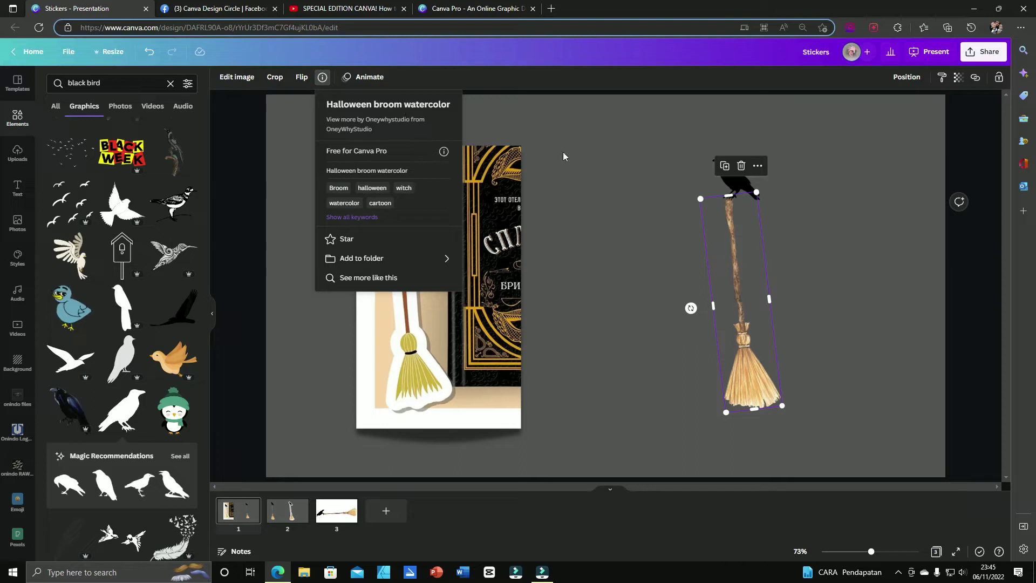
{"action": "left_click", "coordinate": [658, 243]}
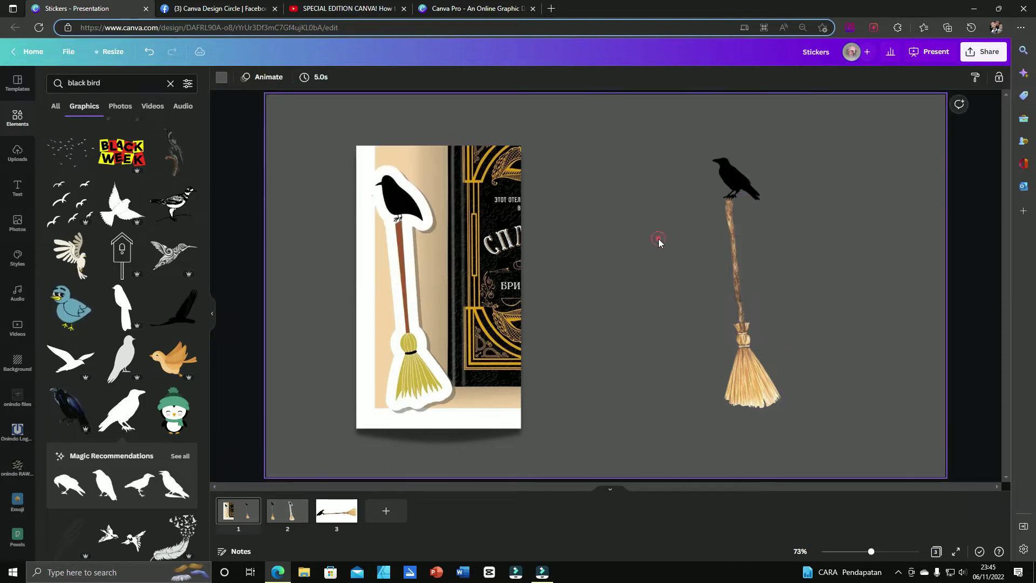
{"action": "left_click", "coordinate": [746, 371]}
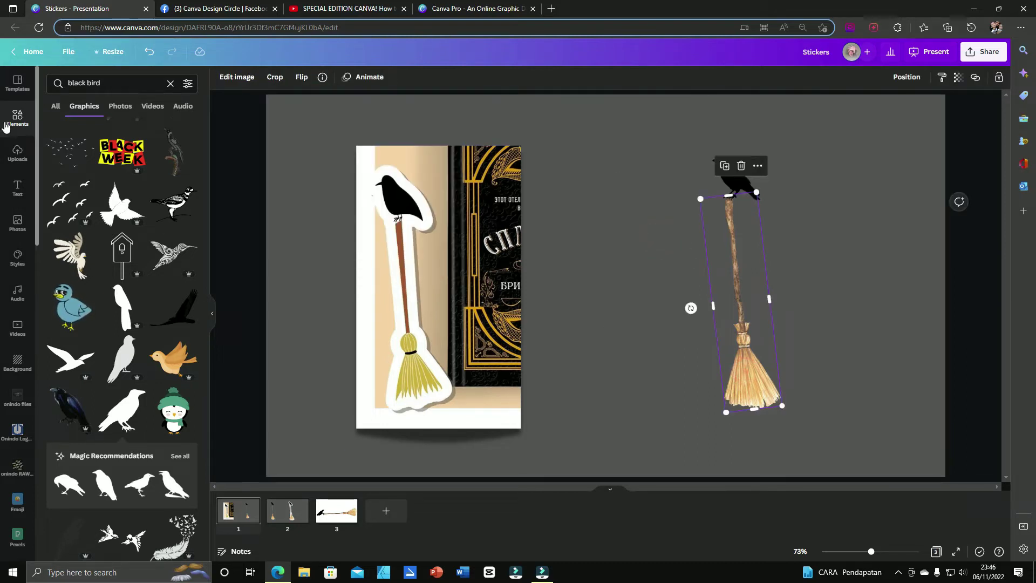
Go to page 2 and move both the outlined sticker and the plain crow-and-broom group farther right on the slide.
{"action": "left_click", "coordinate": [487, 358]}
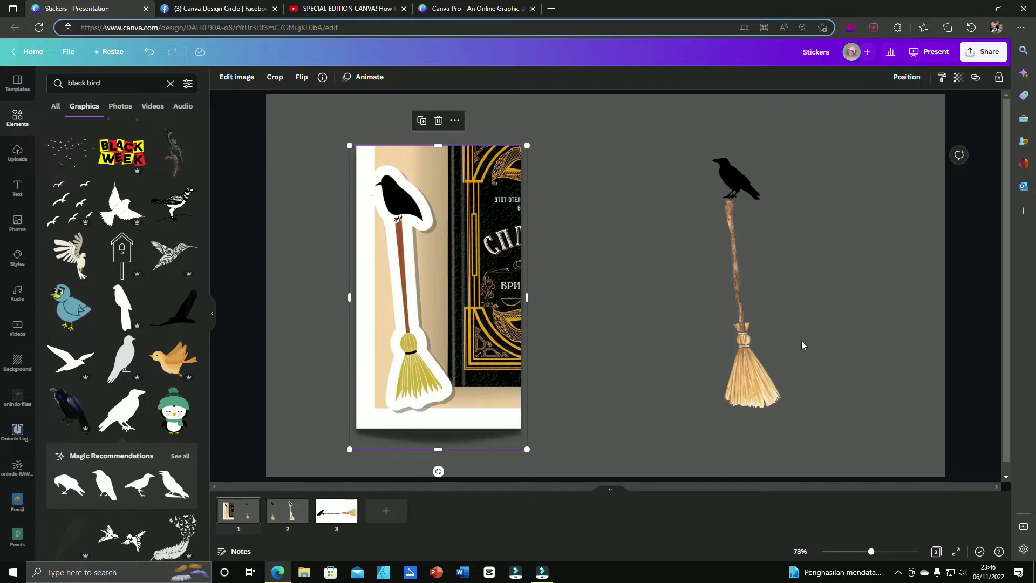
{"action": "left_click", "coordinate": [281, 515]}
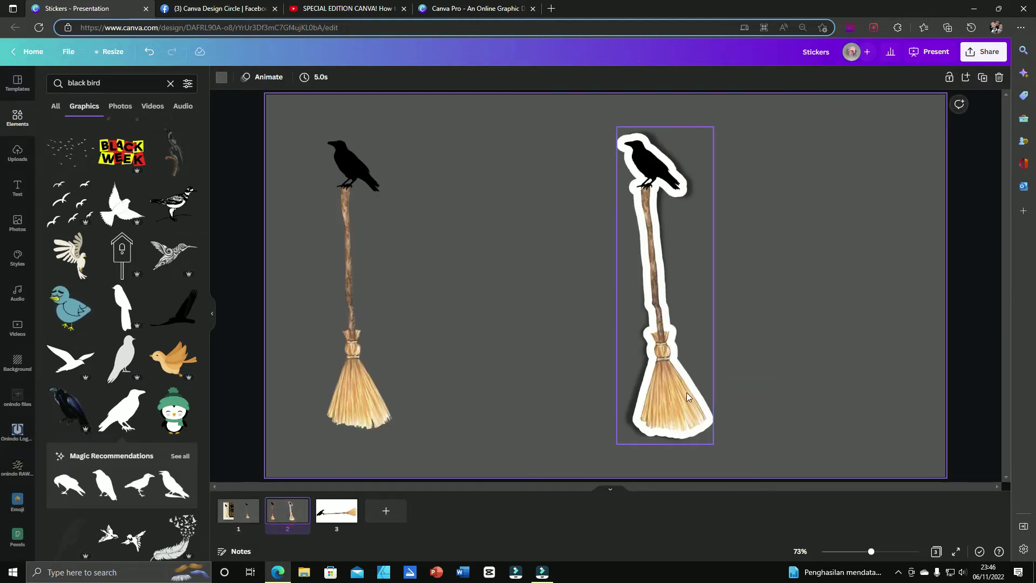
{"action": "left_click_drag", "start_coordinate": [674, 365], "coordinate": [723, 365]}
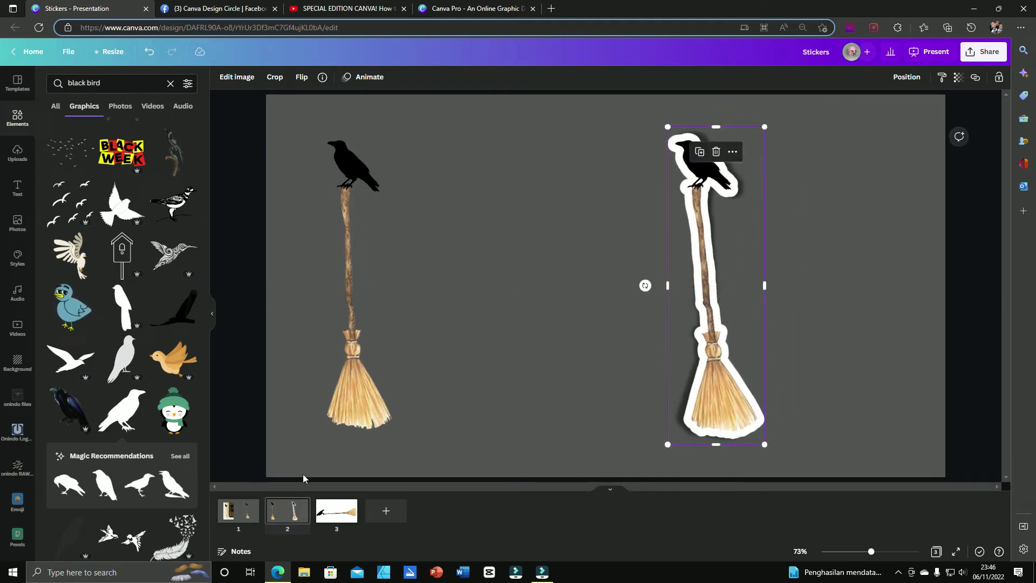
{"action": "left_click", "coordinate": [282, 519]}
{"action": "left_click", "coordinate": [351, 302]}
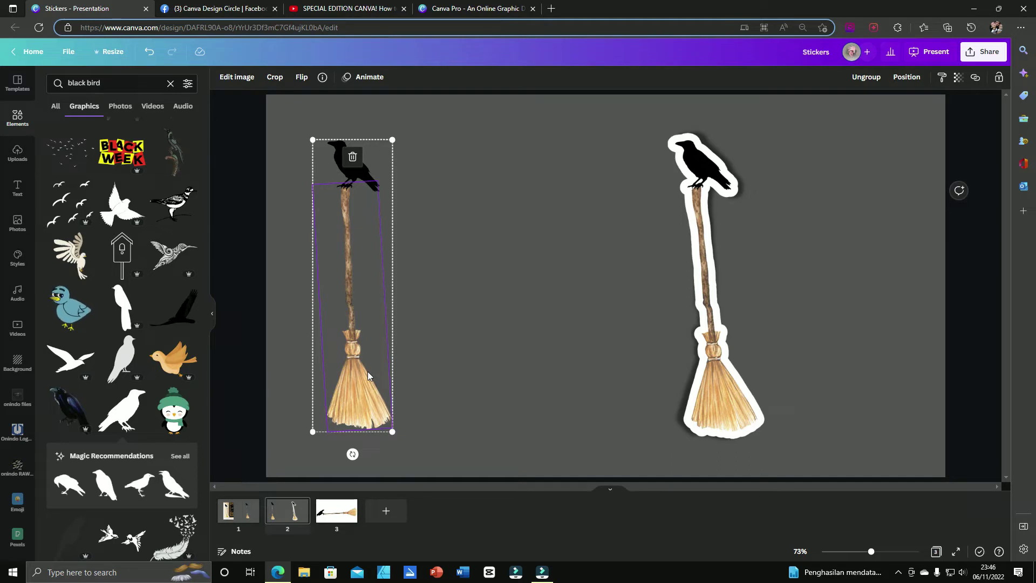
{"action": "left_click_drag", "start_coordinate": [365, 370], "coordinate": [470, 377]}
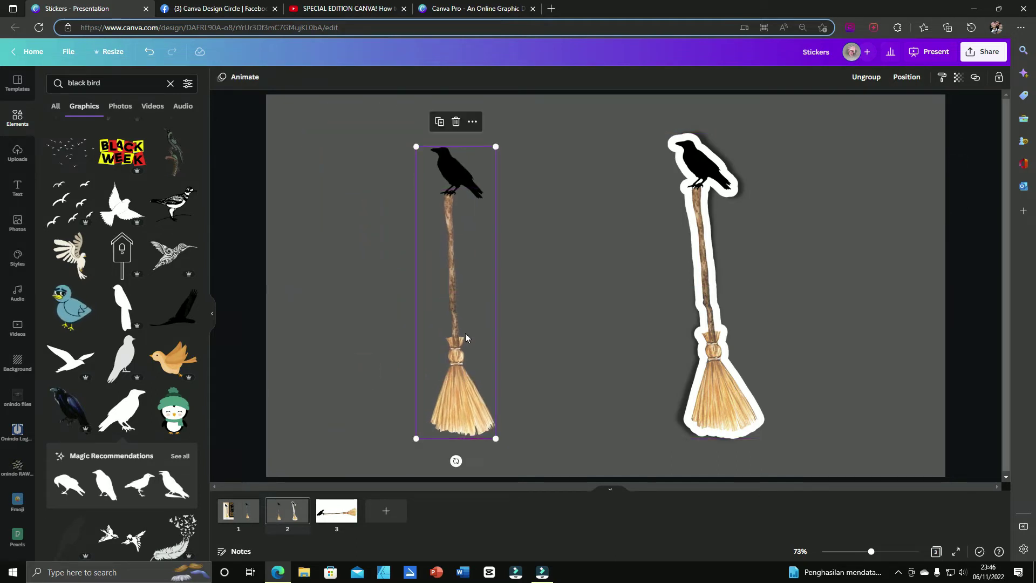
{"action": "left_click", "coordinate": [550, 196]}
View the source information of the crow and the broom inside the plain group on page 2.
{"action": "left_click", "coordinate": [463, 175]}
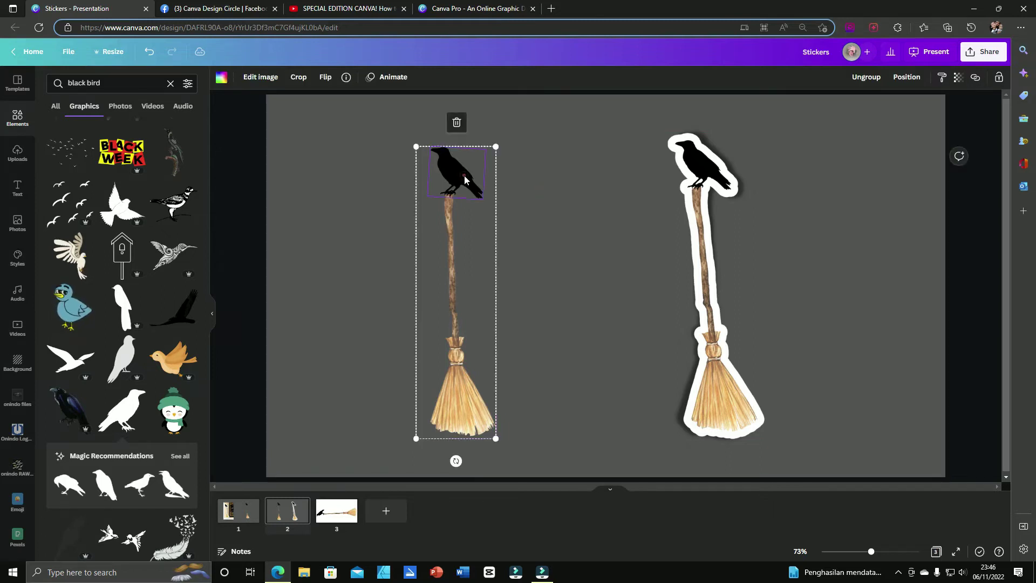
{"action": "left_click", "coordinate": [346, 77]}
{"action": "left_click", "coordinate": [630, 223]}
{"action": "left_click", "coordinate": [453, 237]}
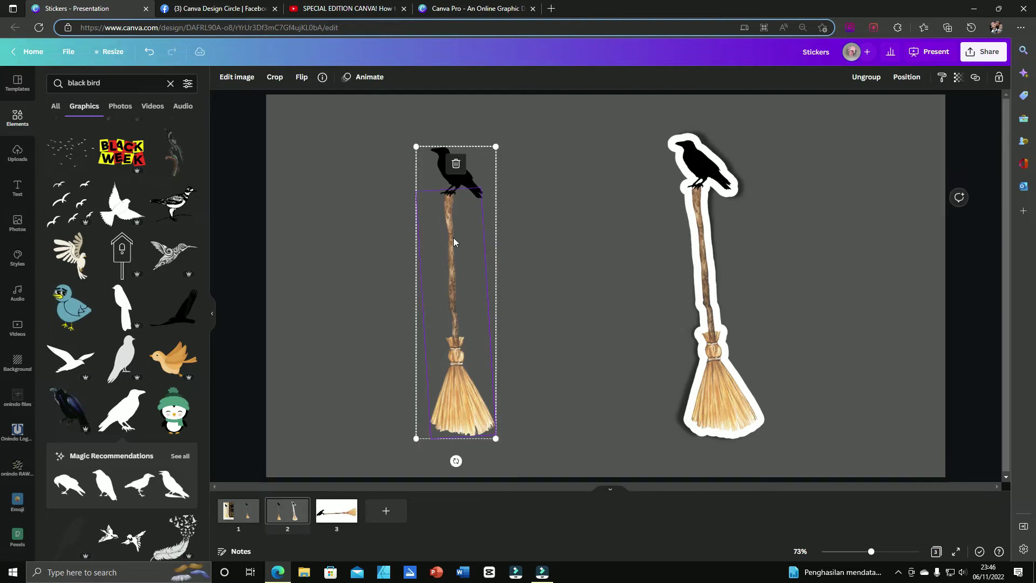
{"action": "left_click", "coordinate": [322, 77]}
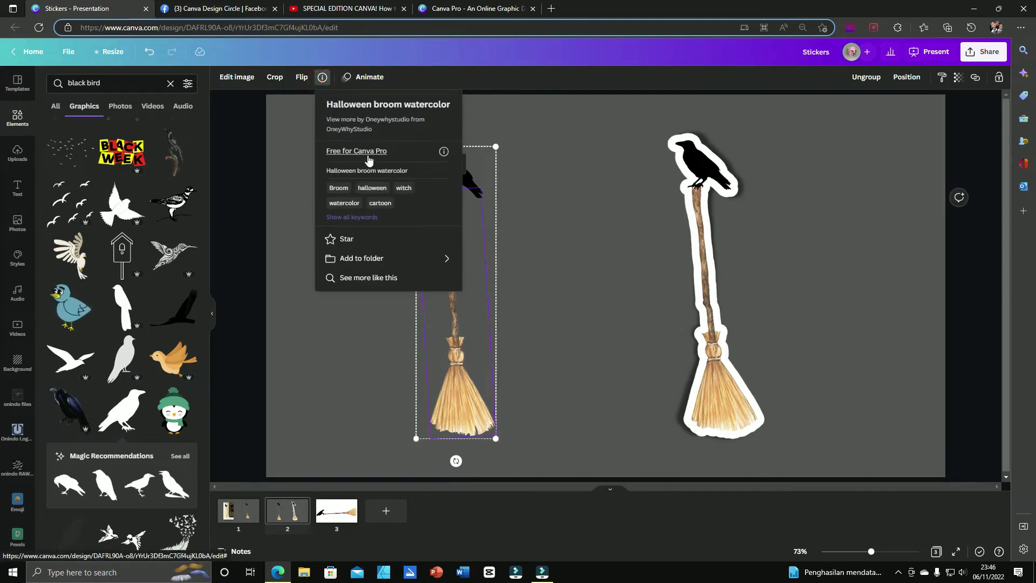
{"action": "left_click", "coordinate": [567, 275]}
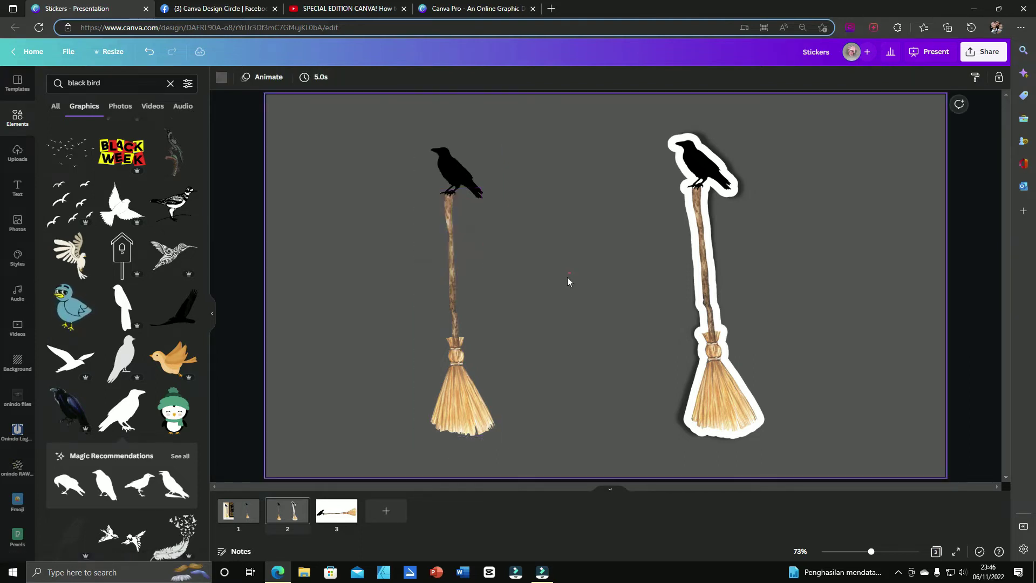
{"action": "left_click", "coordinate": [444, 296]}
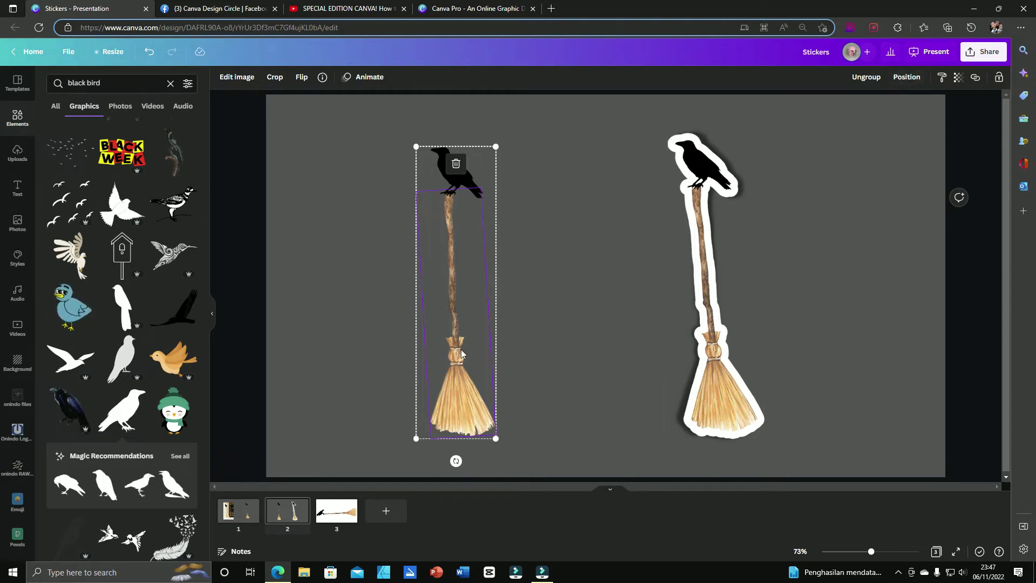
Open page 3 and move its large horizontal crow-and-broom group slightly upward on the white background.
{"action": "right_click", "coordinate": [350, 510]}
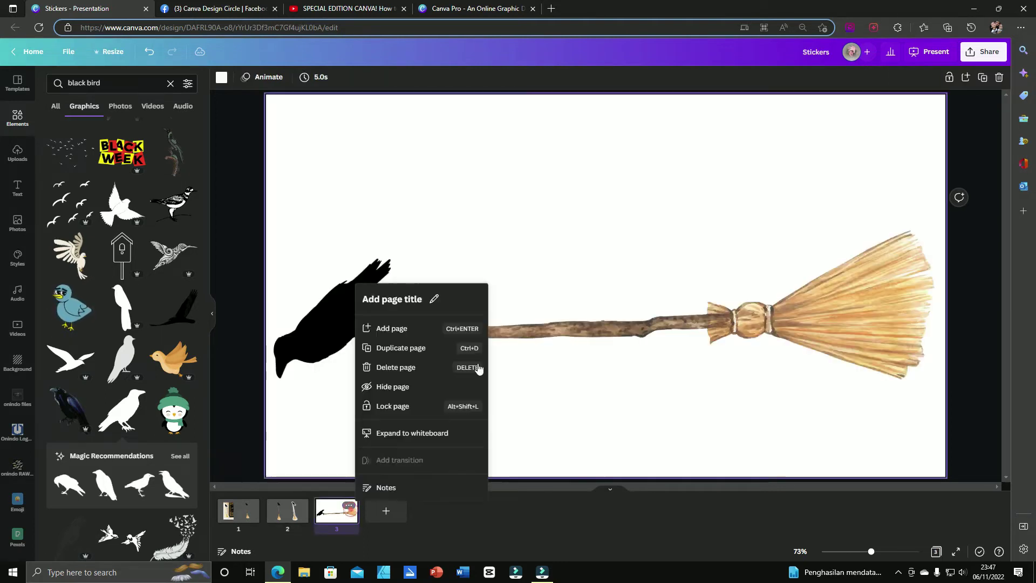
{"action": "left_click", "coordinate": [526, 329]}
{"action": "mouse_move", "coordinate": [516, 322]}
{"action": "left_mouse_down"}
{"action": "mouse_move", "coordinate": [504, 308]}
{"action": "mouse_move", "coordinate": [526, 306]}
{"action": "left_mouse_up"}
{"action": "left_click_drag", "start_coordinate": [759, 331], "coordinate": [750, 329]}
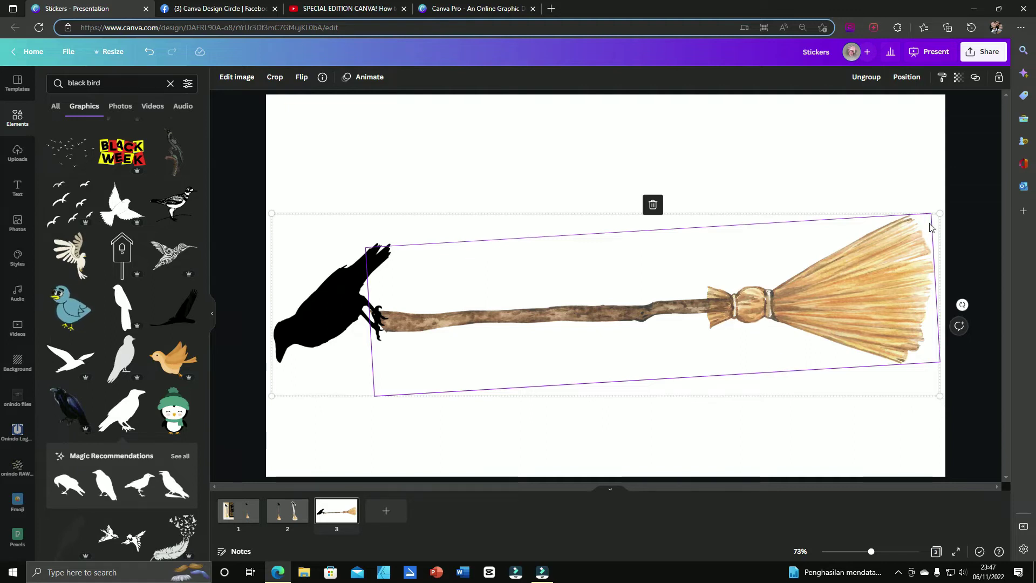
Set up a download of the design as PNG with a transparent background.
{"action": "left_click", "coordinate": [996, 54]}
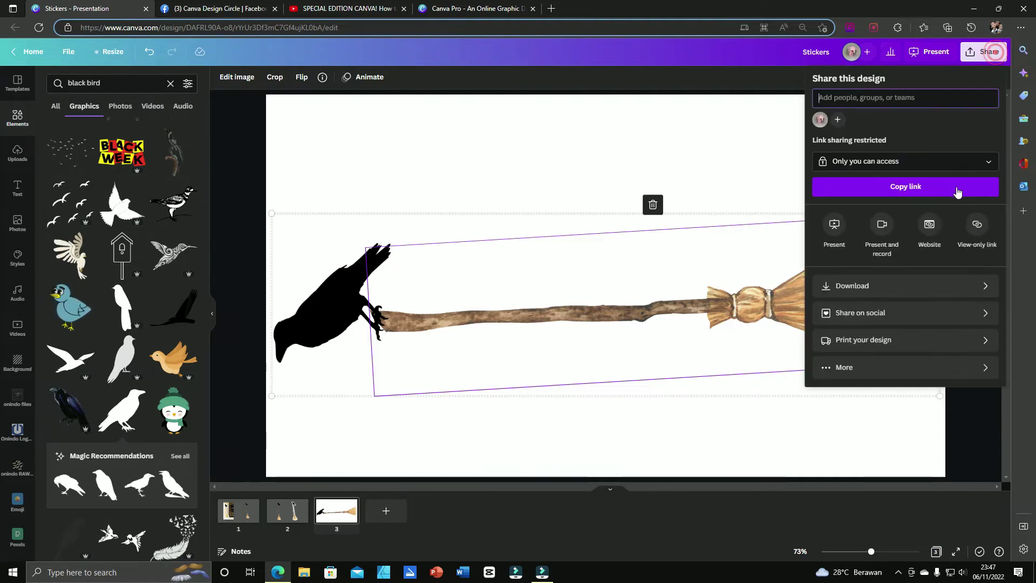
{"action": "left_click", "coordinate": [933, 294]}
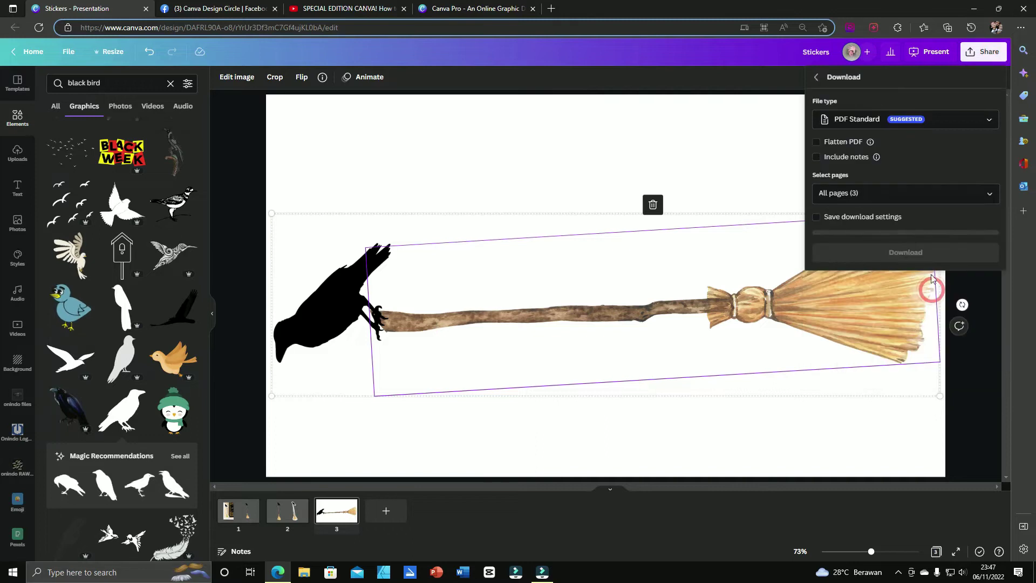
{"action": "left_click", "coordinate": [981, 123]}
{"action": "left_click", "coordinate": [859, 184]}
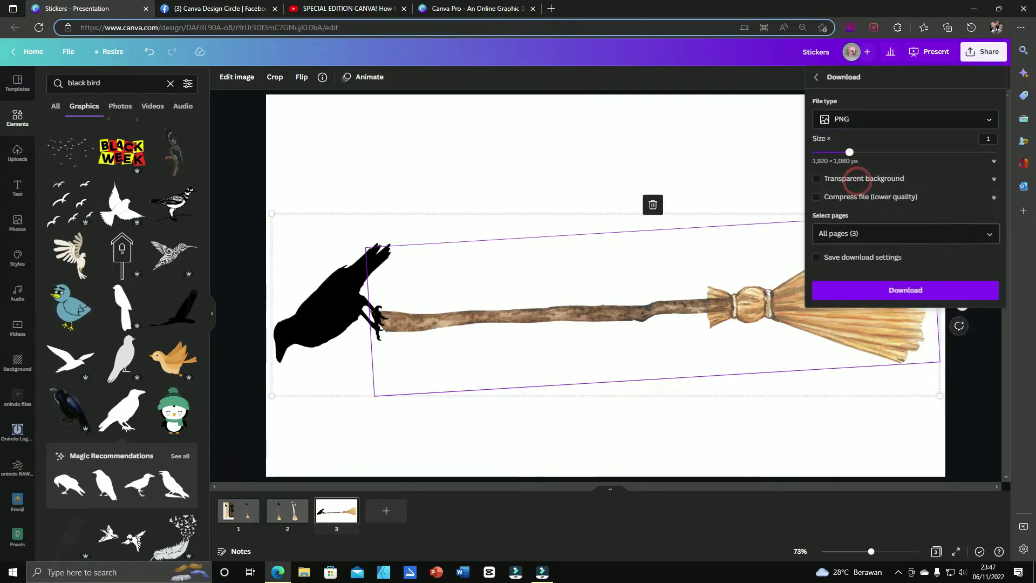
{"action": "left_click", "coordinate": [870, 180]}
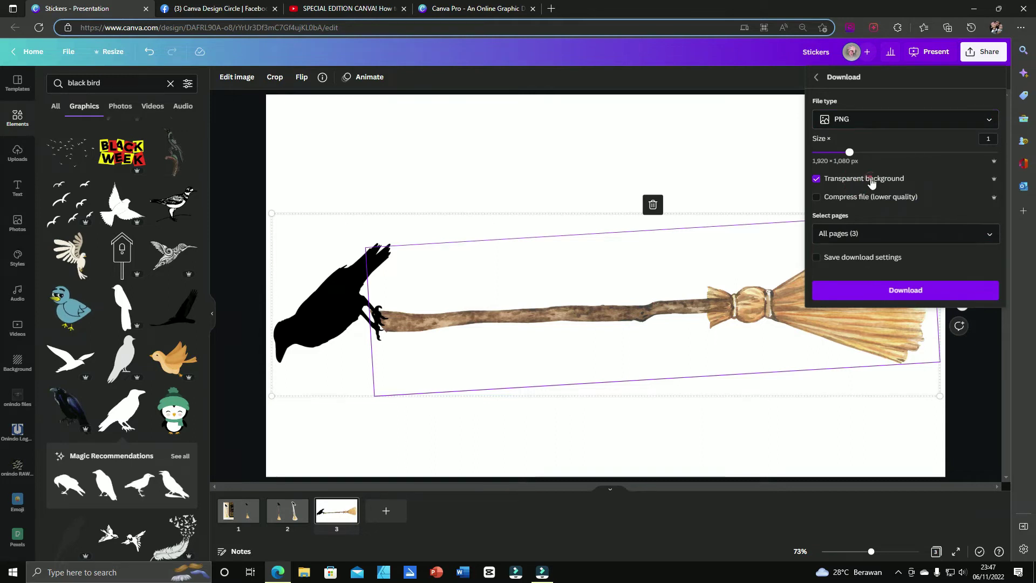
Limit the download to the current page, page 3, and download the file.
{"action": "left_click", "coordinate": [997, 236]}
{"action": "left_click", "coordinate": [996, 265]}
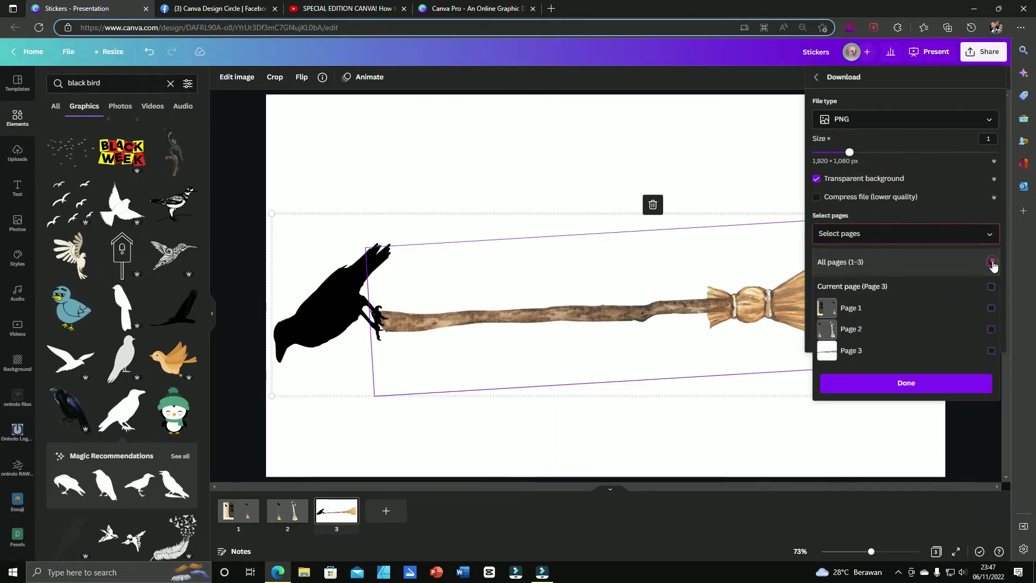
{"action": "left_click", "coordinate": [992, 290]}
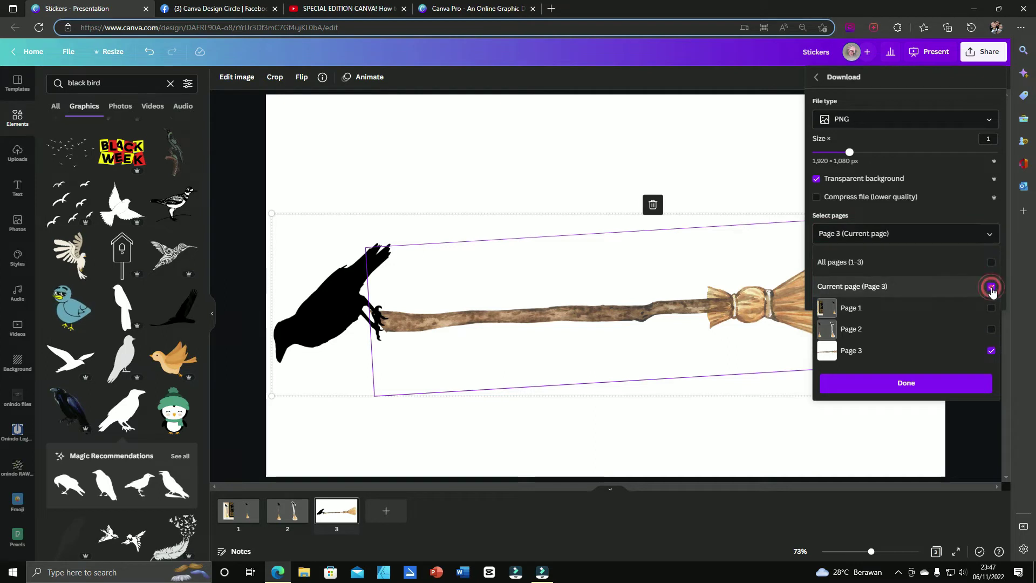
{"action": "left_click", "coordinate": [959, 393]}
{"action": "left_click", "coordinate": [942, 291]}
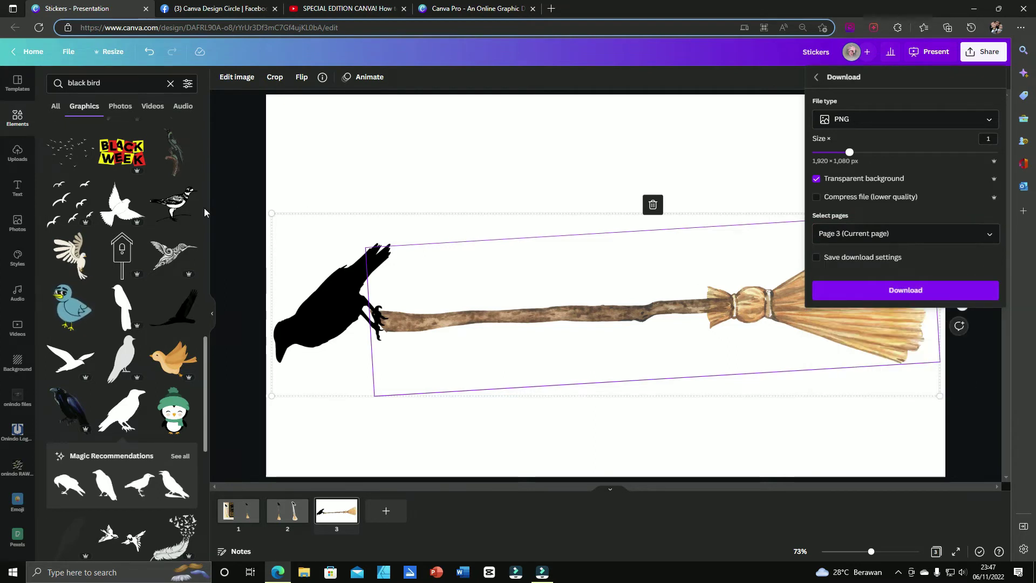
Place the uploaded transparent crow-and-broom image on page 3, then cut it from the page.
{"action": "left_click", "coordinate": [18, 155]}
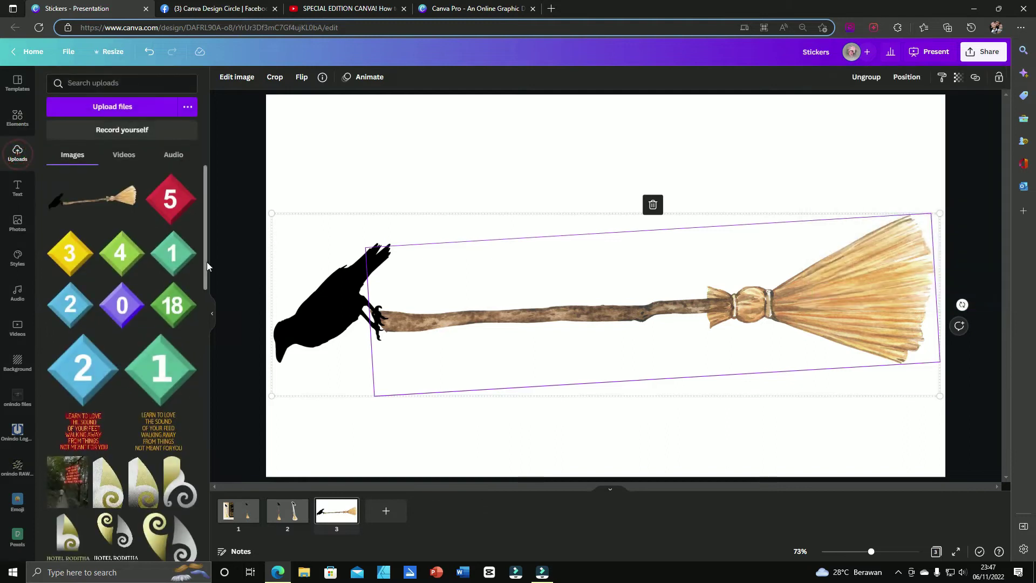
{"action": "left_click", "coordinate": [85, 205]}
{"action": "left_click_drag", "start_coordinate": [585, 257], "coordinate": [637, 192]}
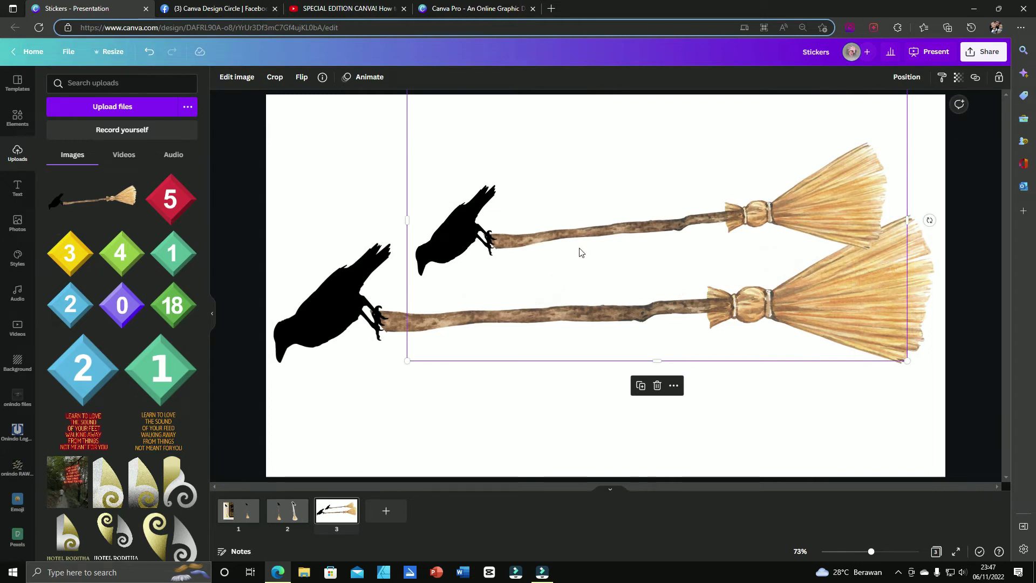
{"action": "key", "text": "Delete"}
On page 2, shift the plain group and the outlined sticker left to make room, and paste the crow-and-broom image.
{"action": "left_click", "coordinate": [287, 511]}
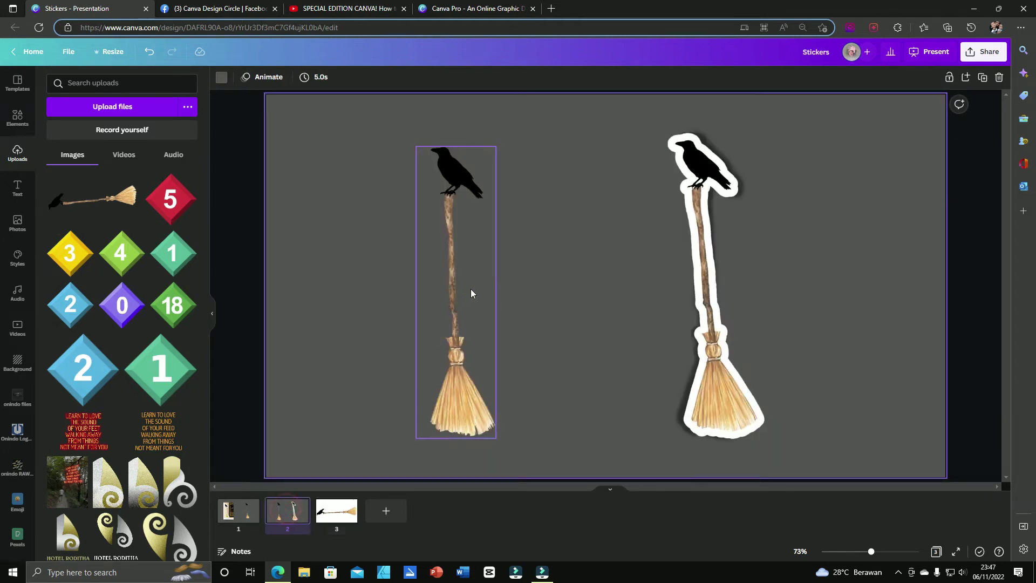
{"action": "left_click_drag", "start_coordinate": [471, 293], "coordinate": [380, 292]}
{"action": "left_click_drag", "start_coordinate": [685, 285], "coordinate": [461, 294]}
{"action": "left_click", "coordinate": [676, 300]}
{"action": "key", "text": "ctrl+v"}
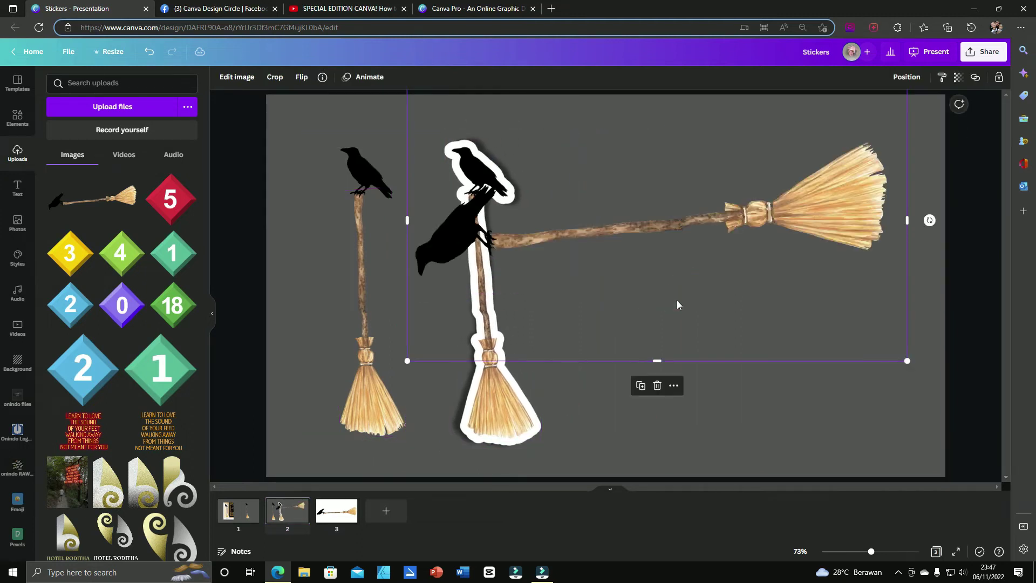
Rotate the pasted image upright, shrink it and place it to the right of the outlined sticker, tilted to match that sticker.
{"action": "left_click_drag", "start_coordinate": [928, 220], "coordinate": [687, 475]}
{"action": "left_click_drag", "start_coordinate": [669, 183], "coordinate": [666, 288]}
{"action": "left_click_drag", "start_coordinate": [795, 130], "coordinate": [661, 339]}
{"action": "left_click_drag", "start_coordinate": [631, 403], "coordinate": [834, 171]}
{"action": "left_click_drag", "start_coordinate": [695, 297], "coordinate": [699, 273]}
{"action": "left_click_drag", "start_coordinate": [826, 263], "coordinate": [719, 280]}
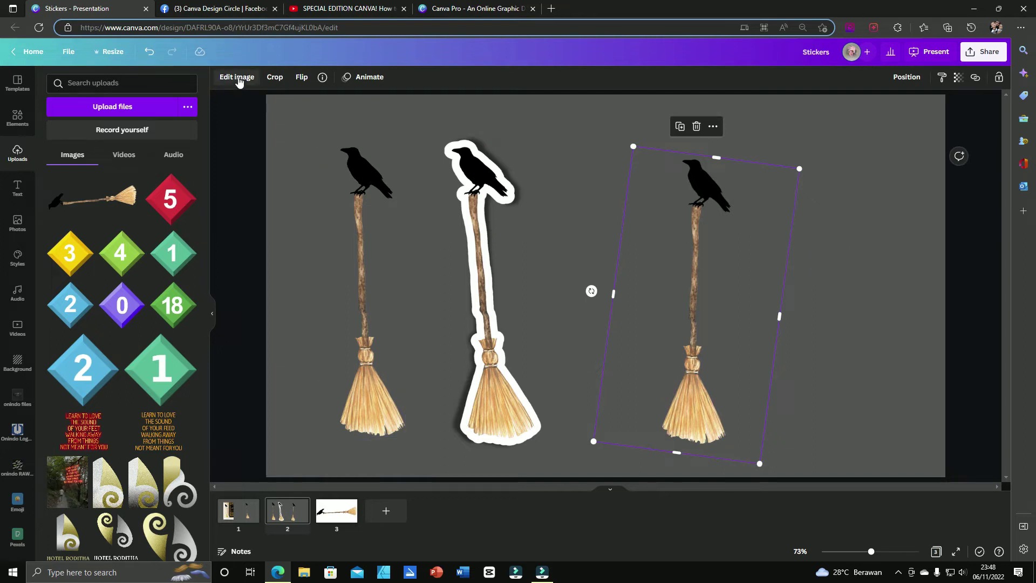
{"action": "left_click_drag", "start_coordinate": [725, 256], "coordinate": [760, 244]}
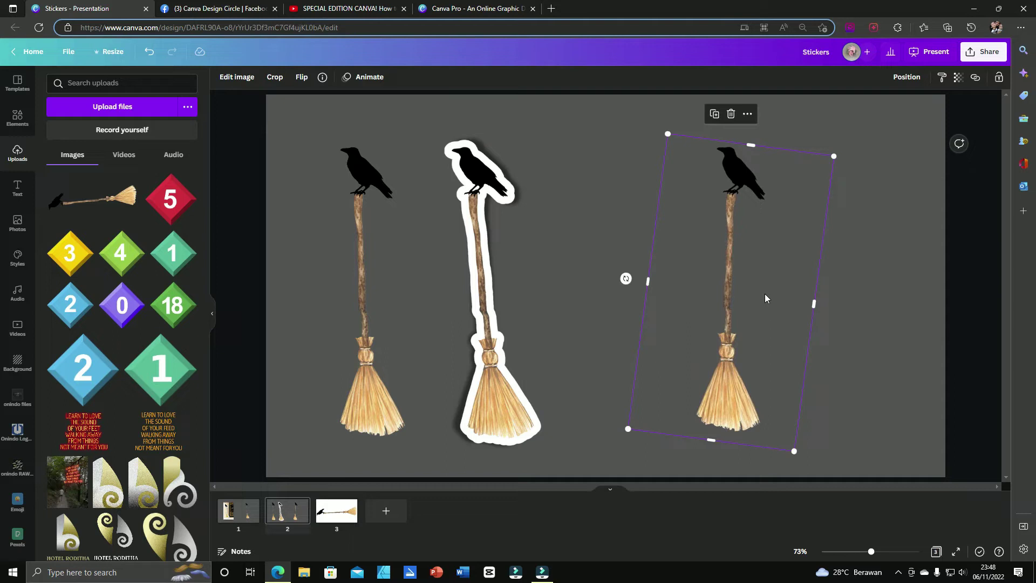
{"action": "left_click_drag", "start_coordinate": [626, 278], "coordinate": [623, 276]}
{"action": "left_click", "coordinate": [742, 235]}
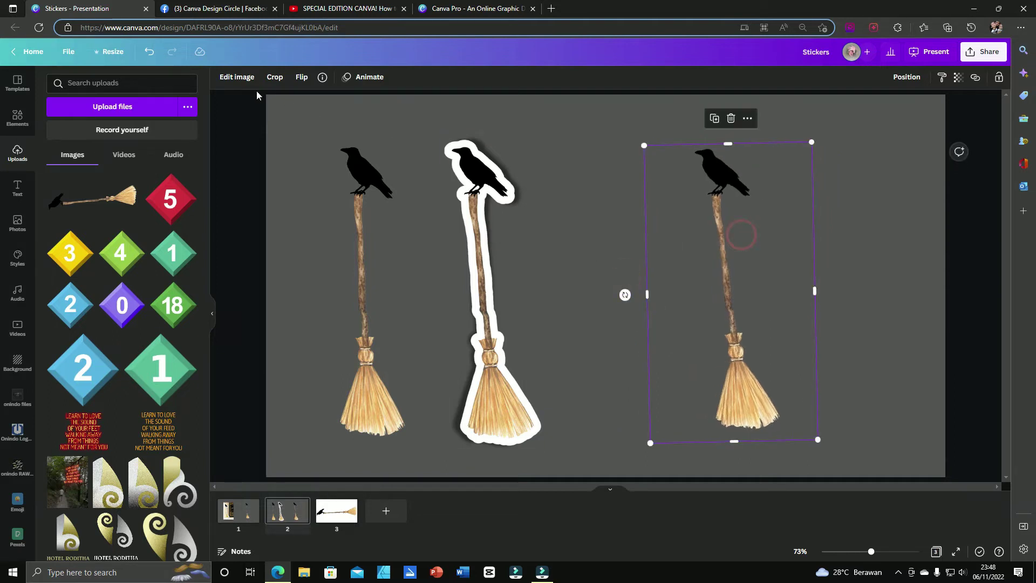
Apply the Glow shadow effect to the upright crow-and-broom image.
{"action": "left_click", "coordinate": [233, 77]}
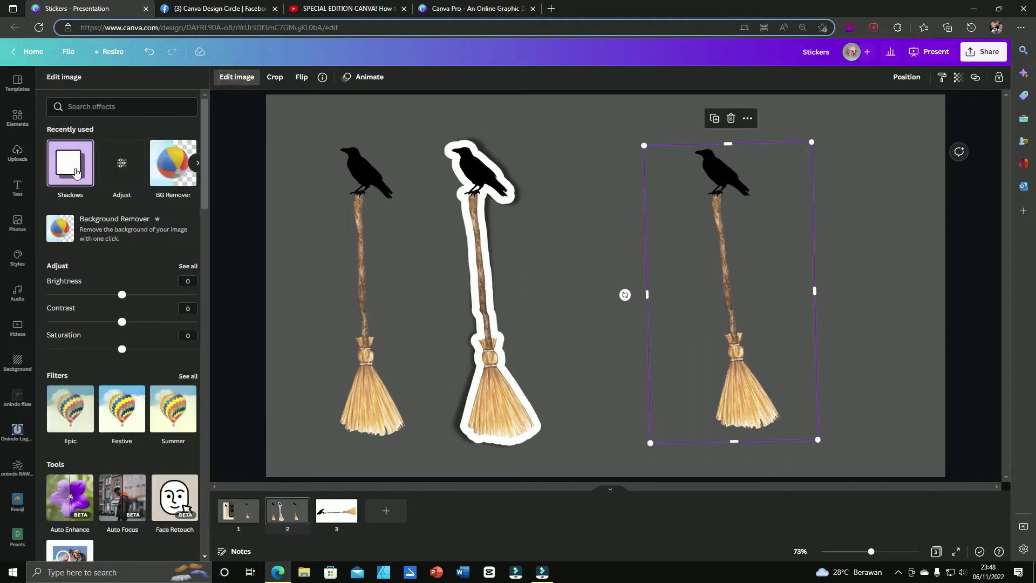
{"action": "scroll", "coordinate": [75, 172], "scroll_direction": "down", "scroll_amount": 8}
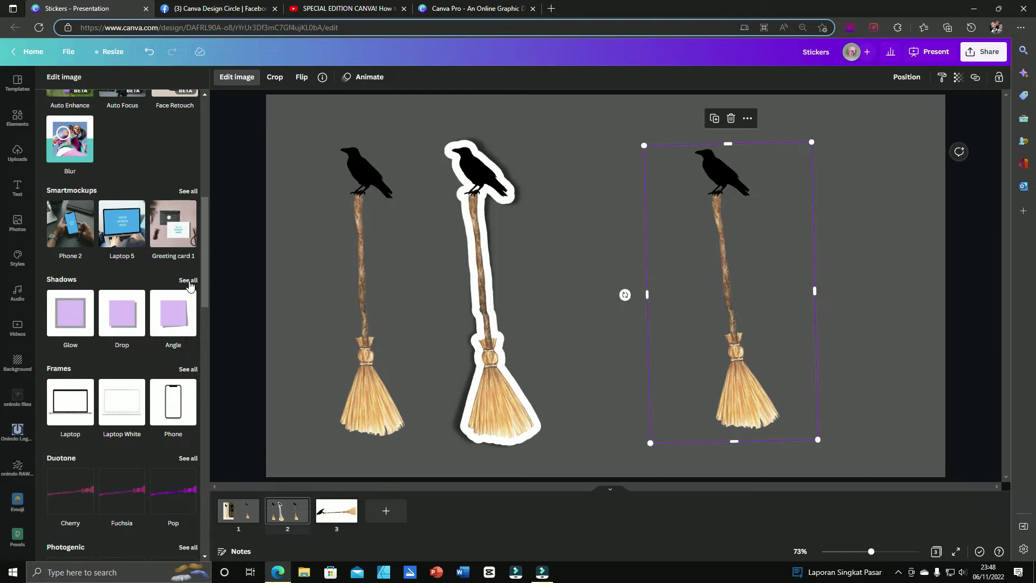
{"action": "left_click", "coordinate": [188, 280]}
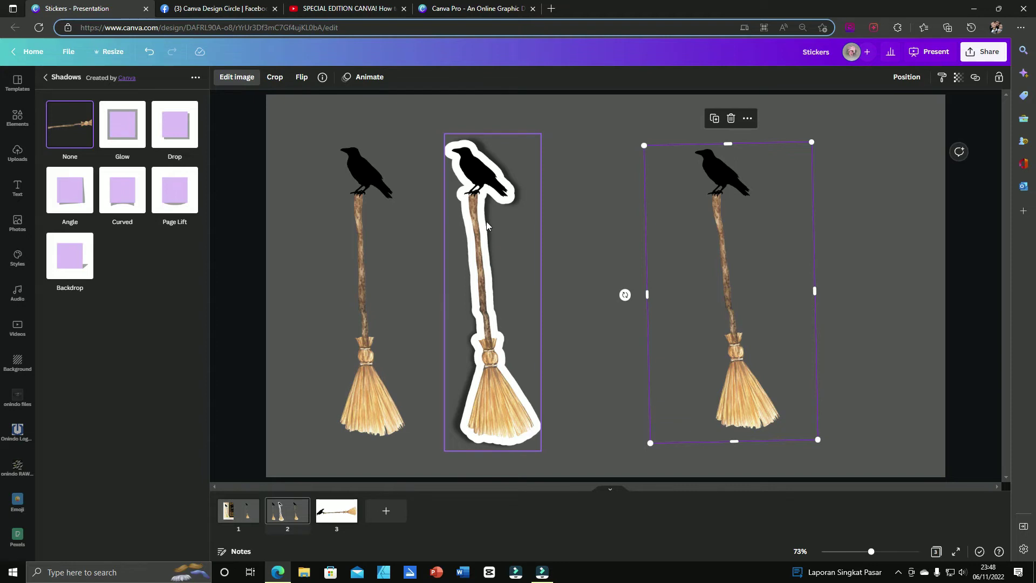
{"action": "left_click", "coordinate": [122, 139]}
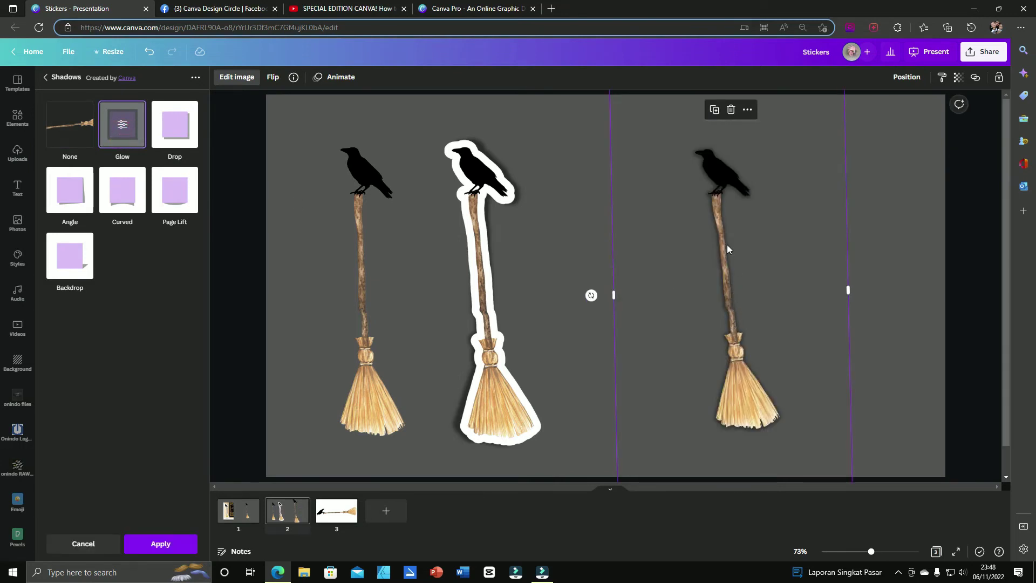
Set the glow's color to white (#ffffff) and its blur to 0.
{"action": "left_click", "coordinate": [122, 128]}
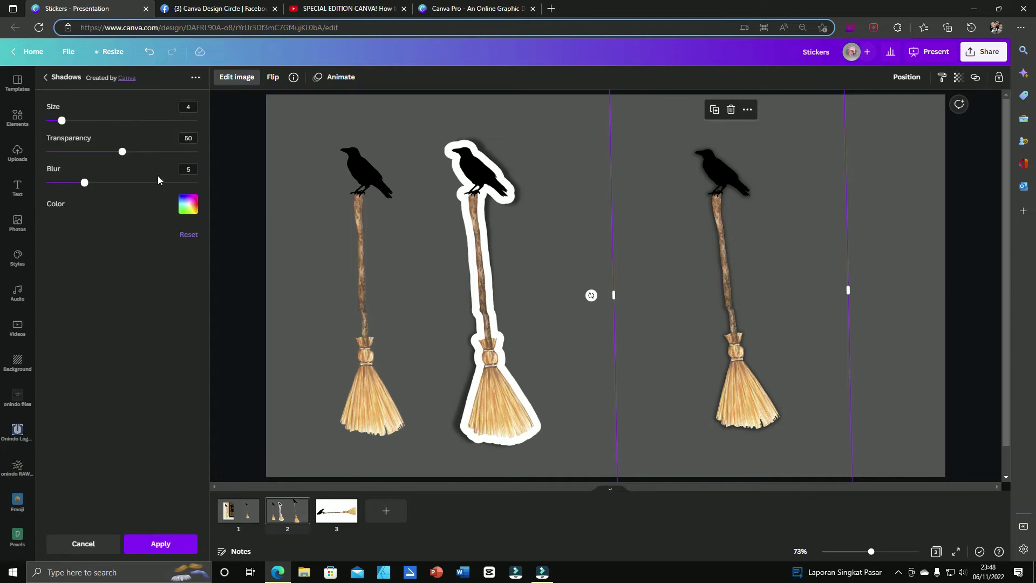
{"action": "left_click", "coordinate": [187, 210]}
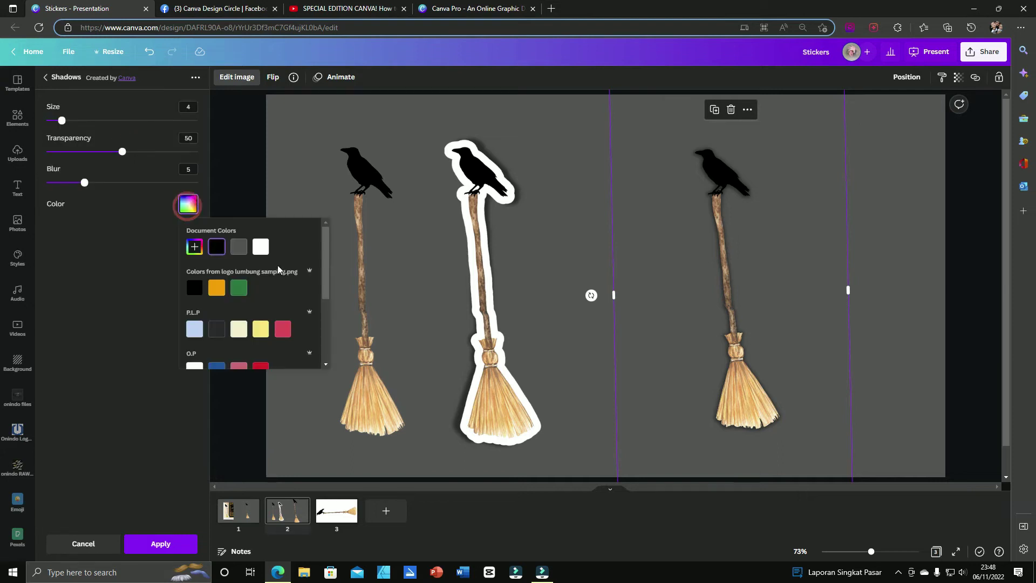
{"action": "scroll", "coordinate": [278, 286], "scroll_direction": "down", "scroll_amount": 2}
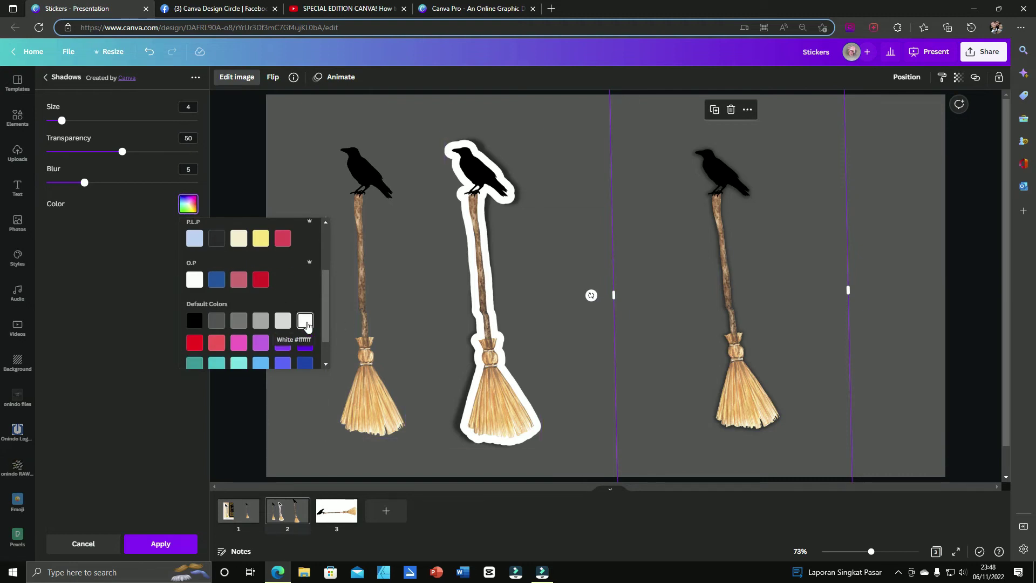
{"action": "left_click", "coordinate": [305, 322]}
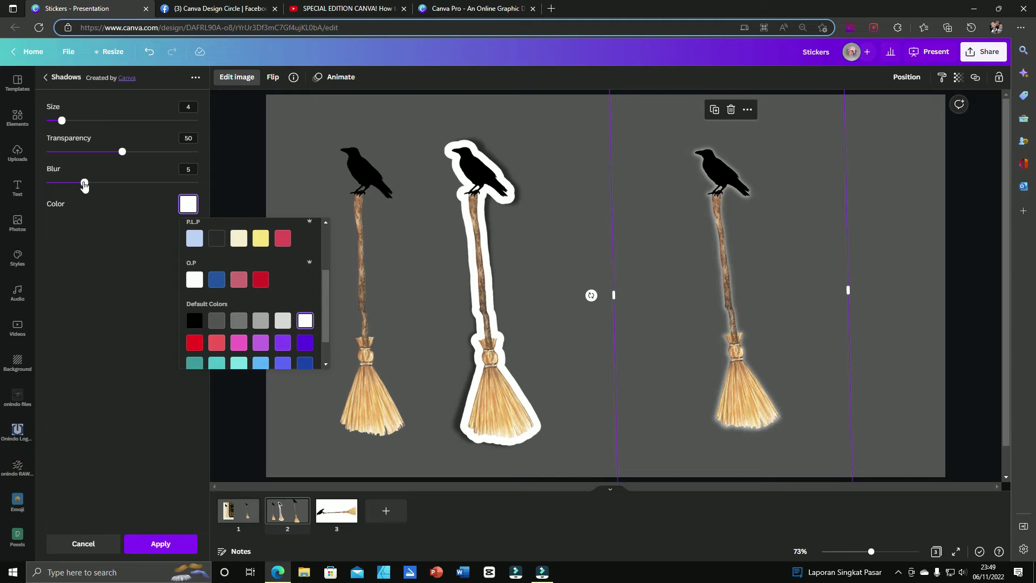
{"action": "left_click_drag", "start_coordinate": [84, 183], "coordinate": [47, 183]}
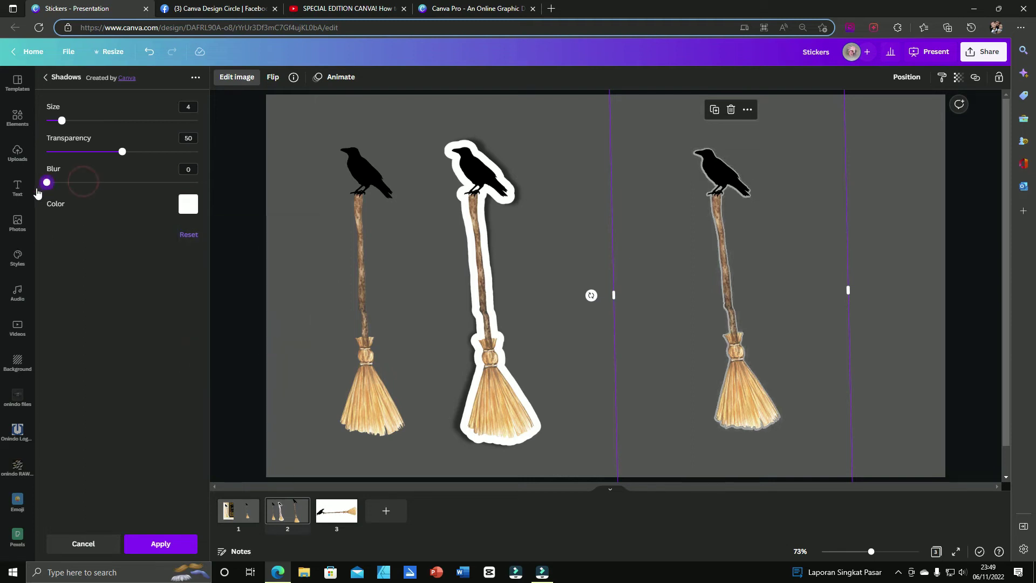
Set the white glow's transparency to 100 and its size to 21, and apply it to the crow-and-broom image.
{"action": "left_click_drag", "start_coordinate": [122, 155], "coordinate": [197, 152]}
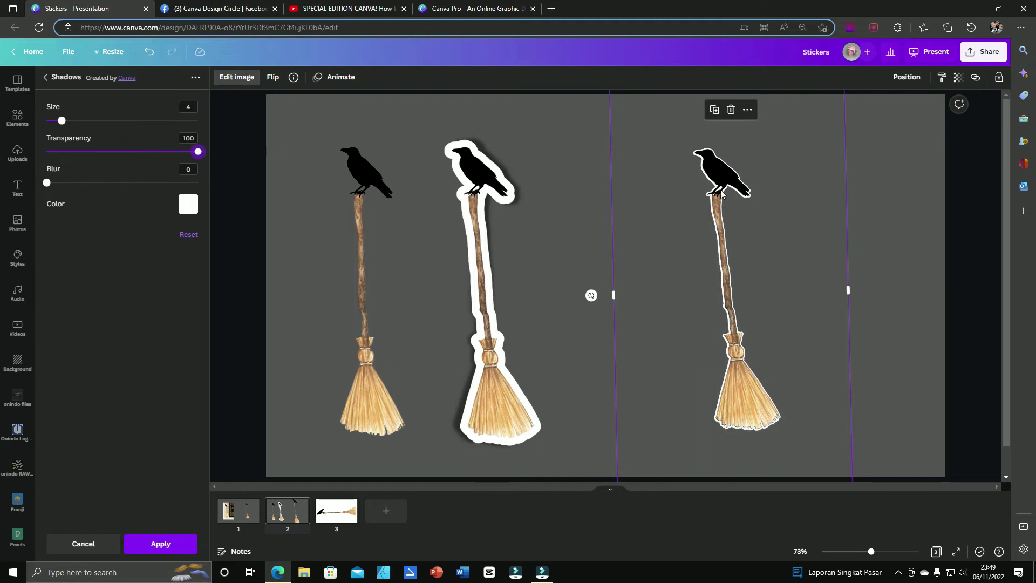
{"action": "left_click_drag", "start_coordinate": [63, 121], "coordinate": [128, 128]}
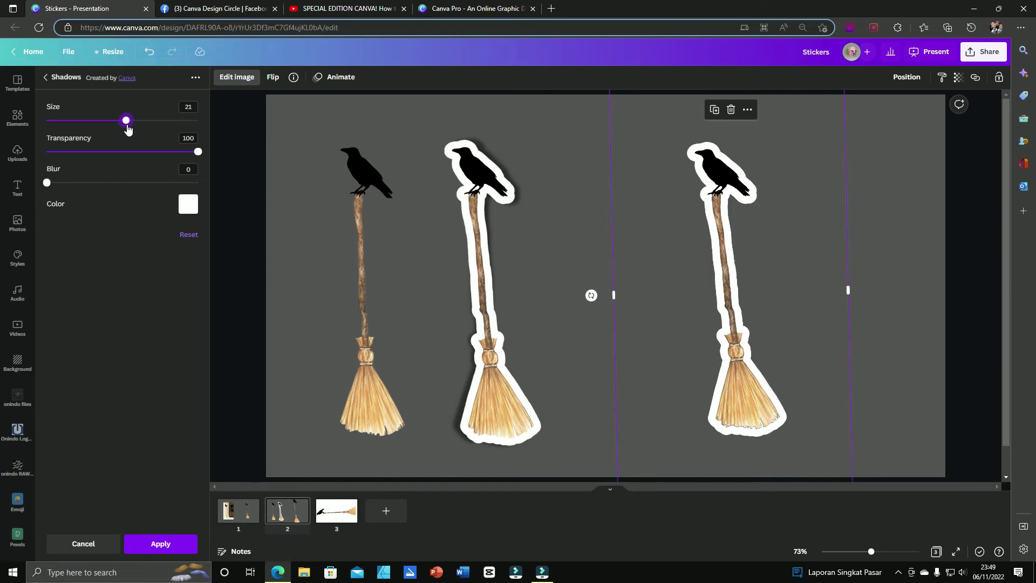
{"action": "left_click_drag", "start_coordinate": [127, 128], "coordinate": [127, 129]}
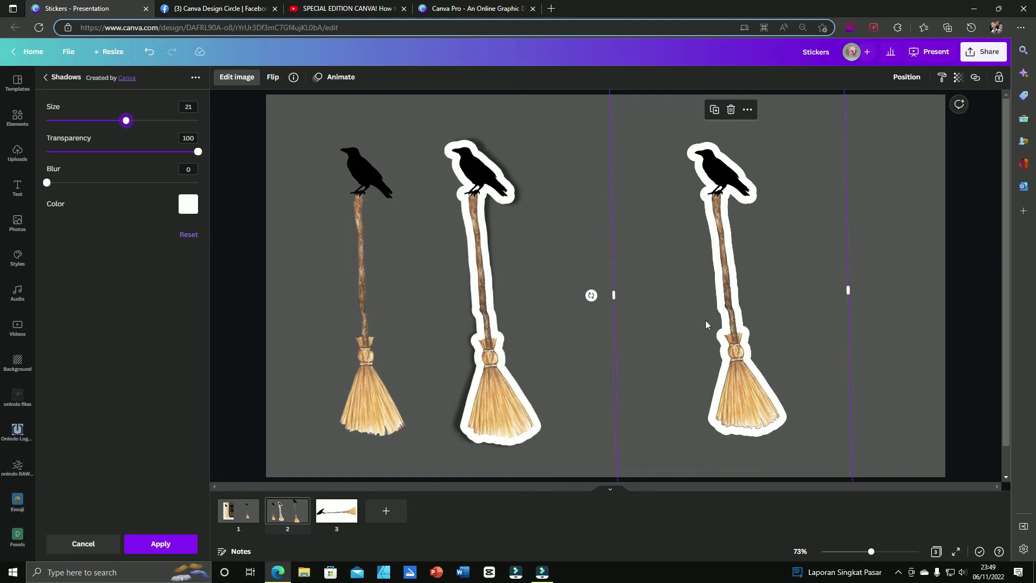
{"action": "left_click", "coordinate": [168, 549]}
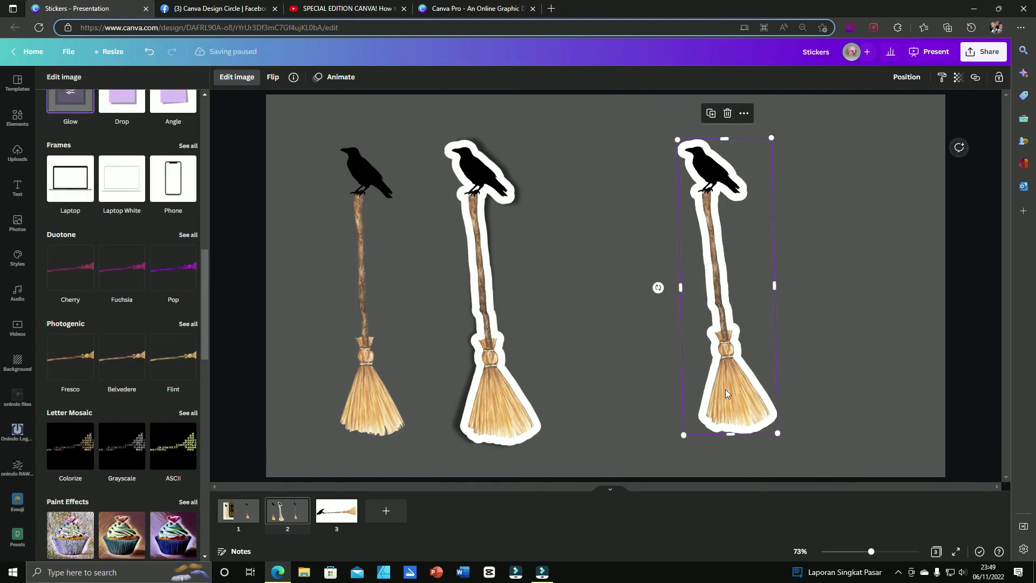
{"action": "key", "text": "Escape"}
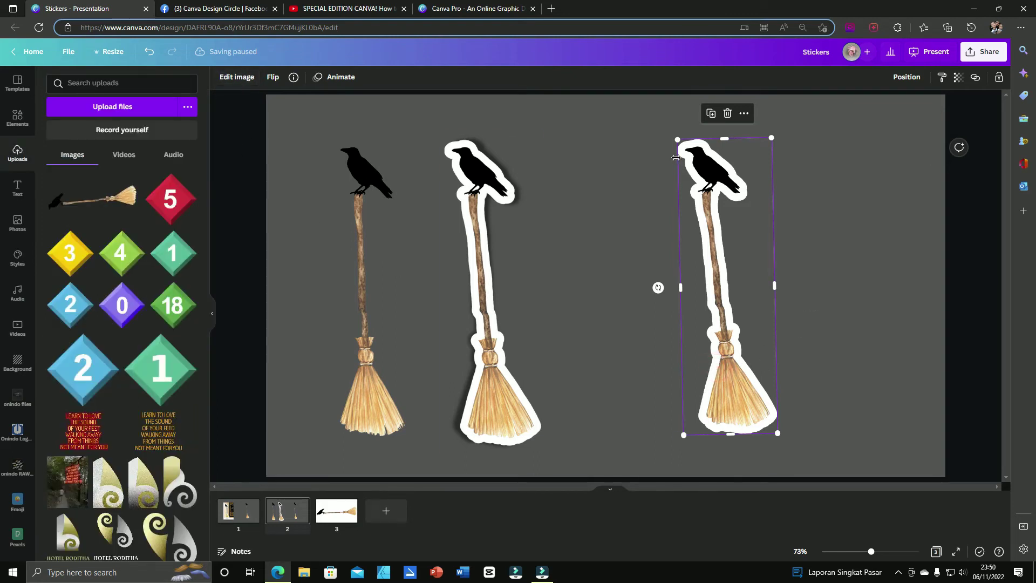
{"action": "left_click", "coordinate": [239, 80]}
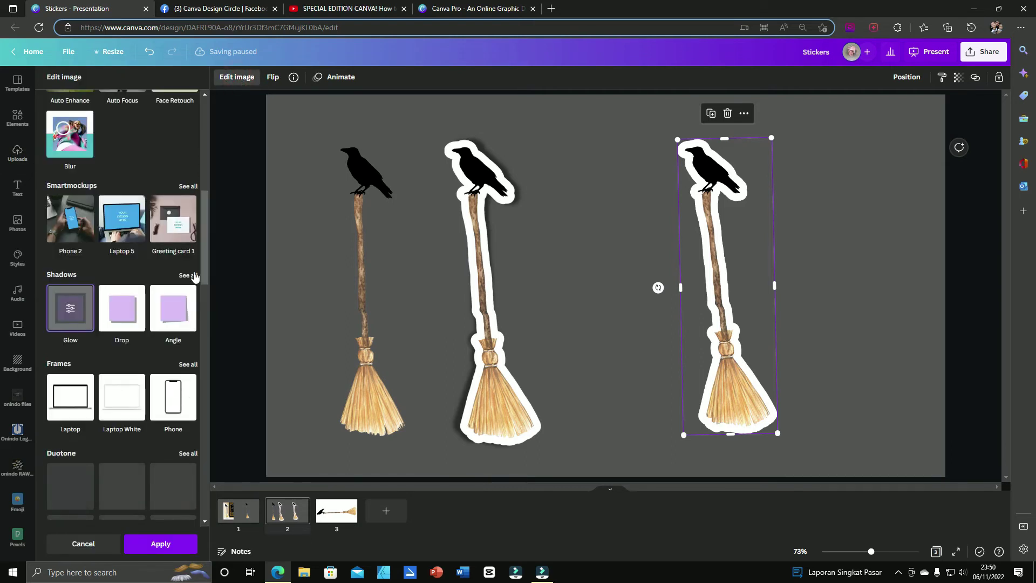
{"action": "left_click", "coordinate": [182, 280]}
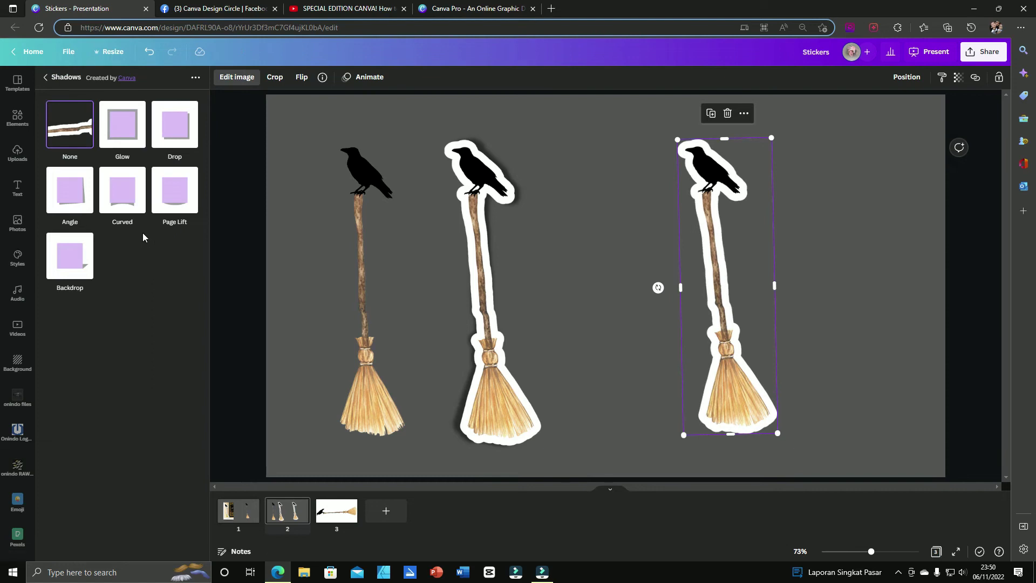
{"action": "left_click", "coordinate": [178, 143]}
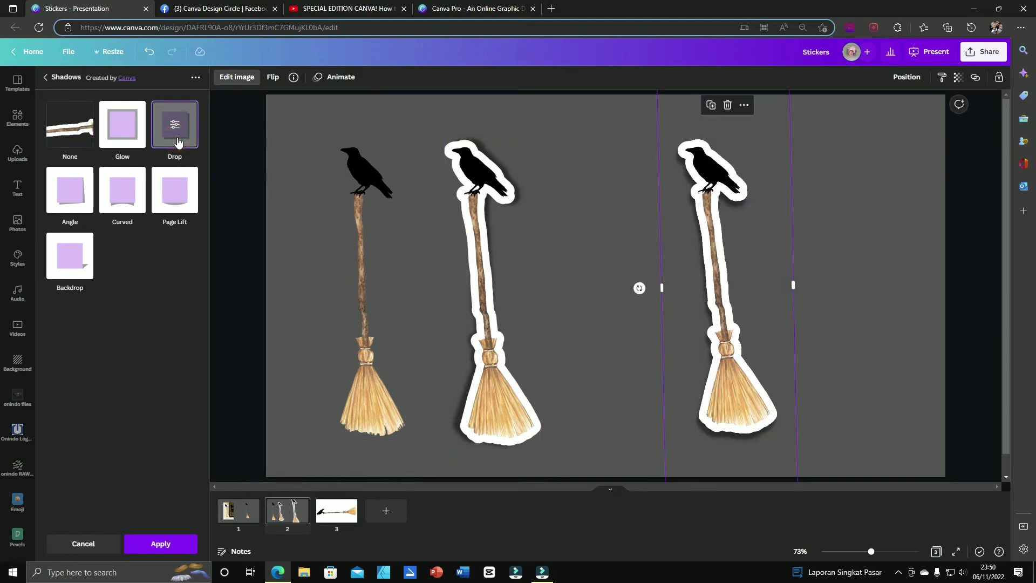
{"action": "left_click", "coordinate": [175, 125]}
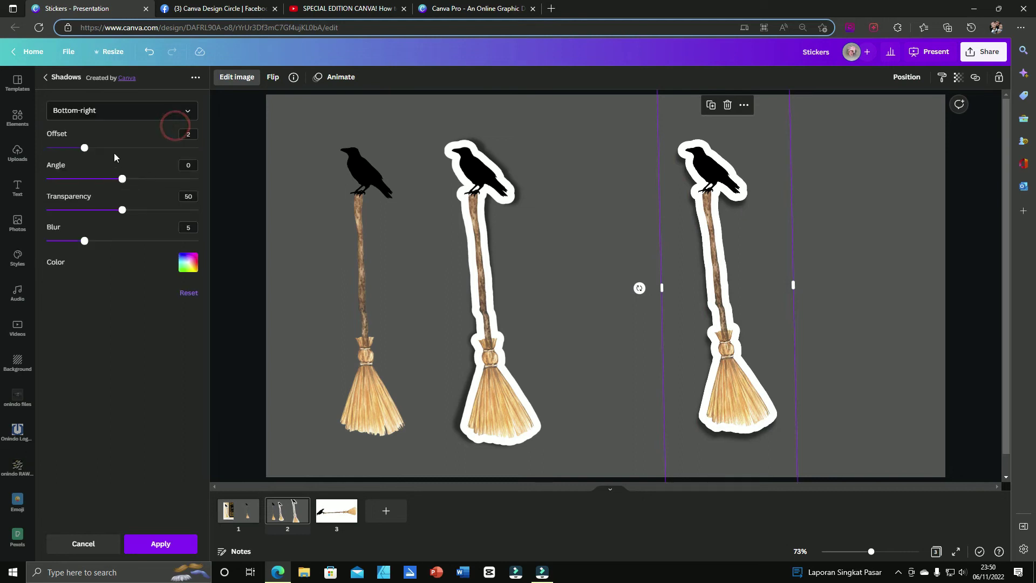
{"action": "left_click", "coordinate": [135, 110]}
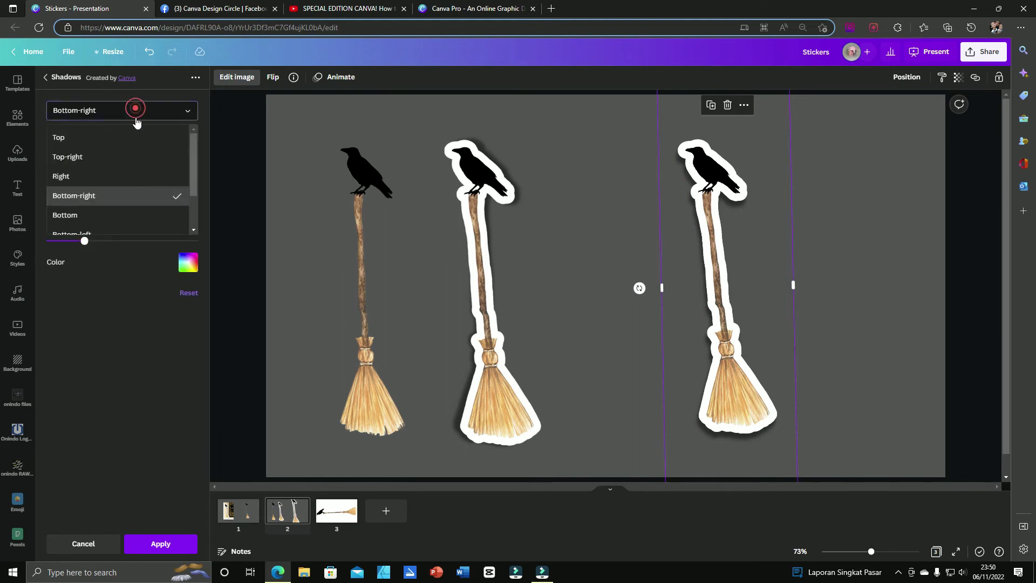
{"action": "left_click", "coordinate": [82, 177]}
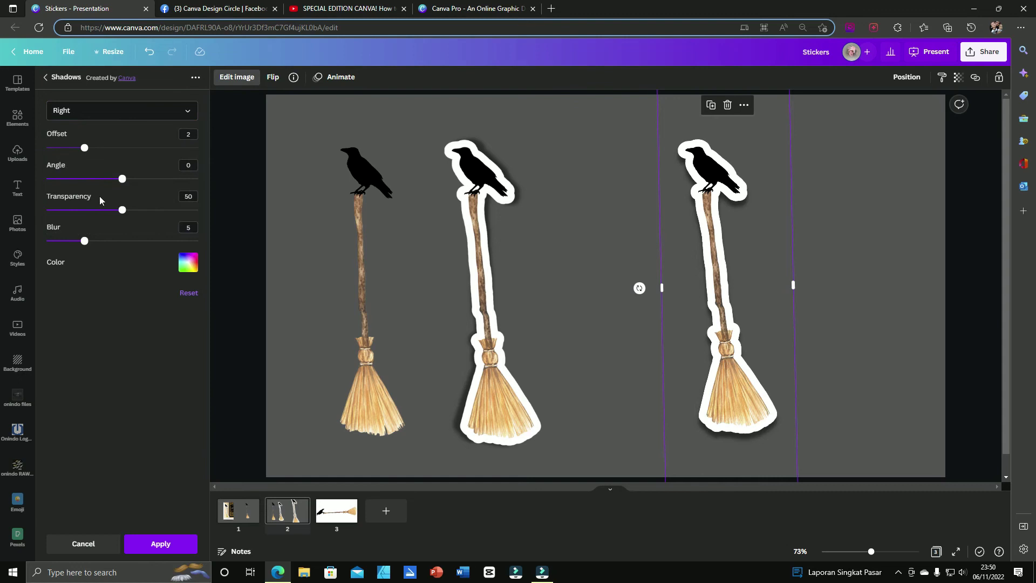
{"action": "left_click_drag", "start_coordinate": [85, 148], "coordinate": [77, 180]}
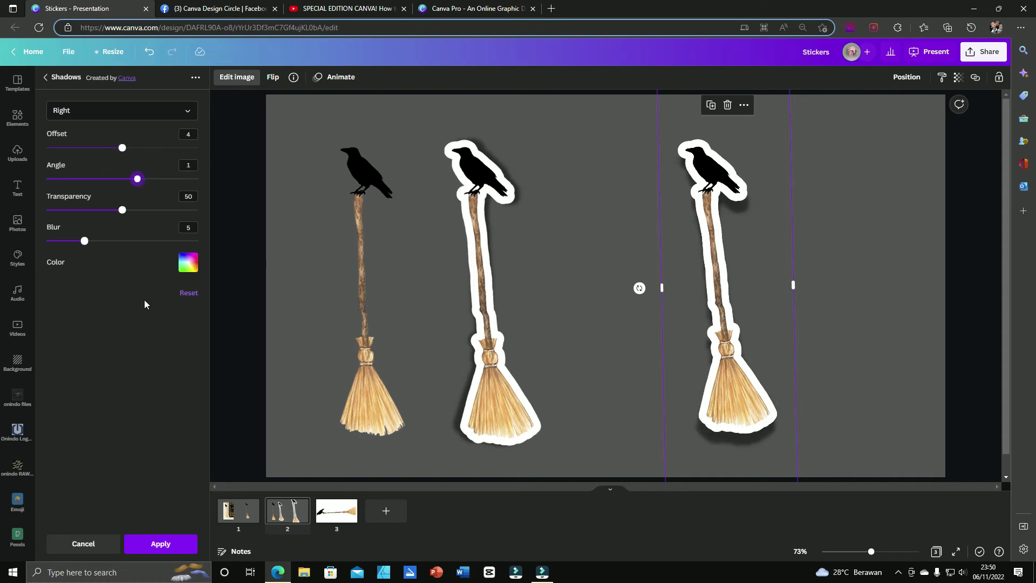
{"action": "left_click", "coordinate": [83, 543]}
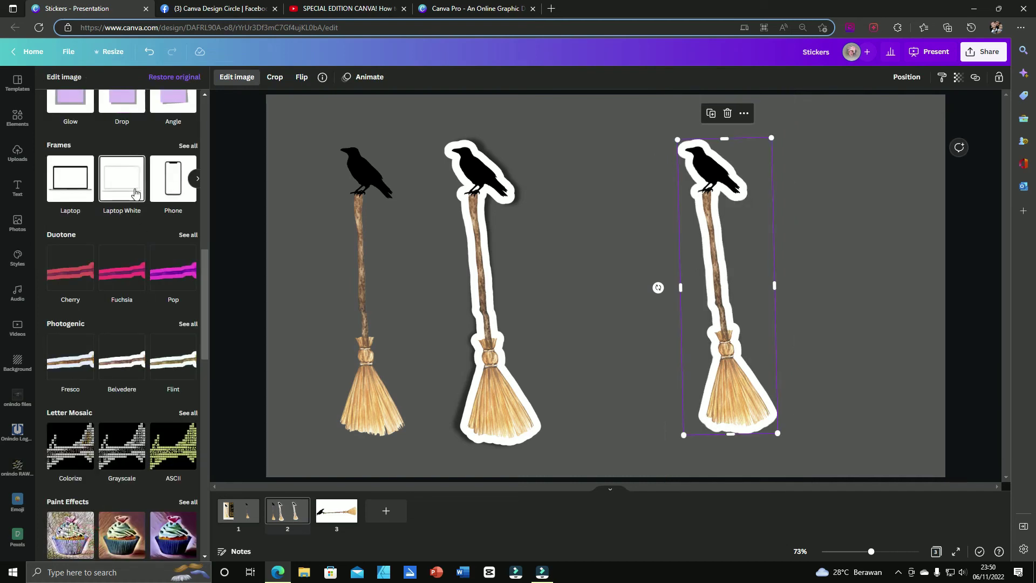
Apply the Angle shadow to the newly outlined sticker with angle 3, transparency 68 and blur 6, and nudge the sticker slightly left.
{"action": "scroll", "coordinate": [143, 232], "scroll_direction": "up", "scroll_amount": 3}
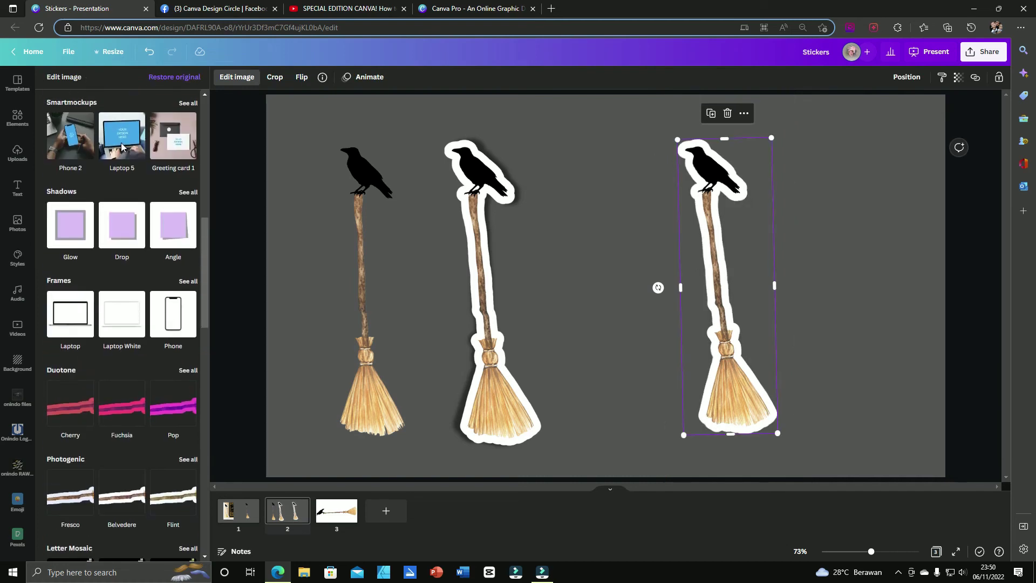
{"action": "left_click", "coordinate": [166, 243]}
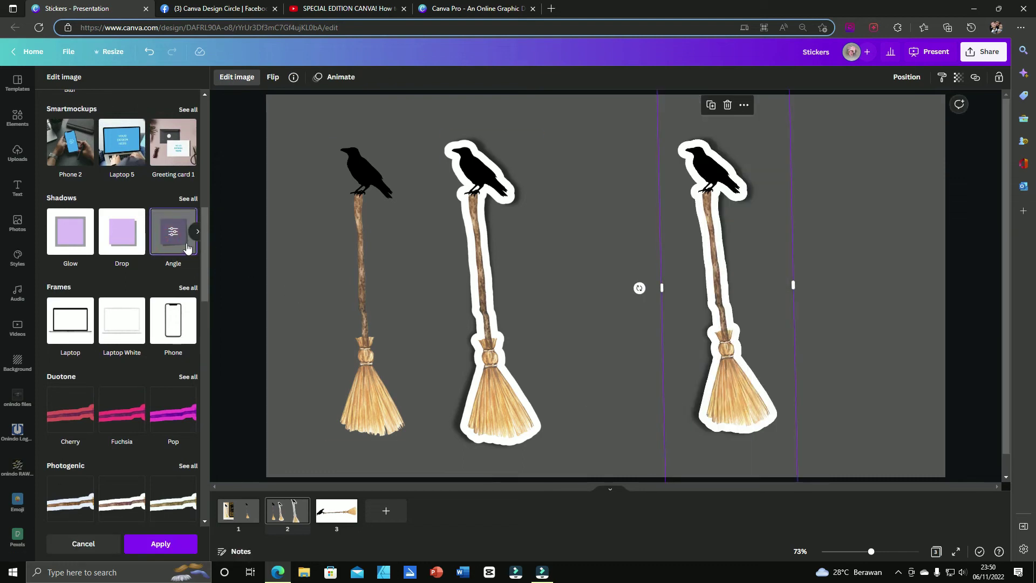
{"action": "left_click", "coordinate": [175, 233]}
{"action": "left_click_drag", "start_coordinate": [85, 182], "coordinate": [149, 153]}
{"action": "mouse_move", "coordinate": [107, 182]}
{"action": "left_mouse_down"}
{"action": "mouse_move", "coordinate": [73, 191]}
{"action": "mouse_move", "coordinate": [93, 192]}
{"action": "left_mouse_up"}
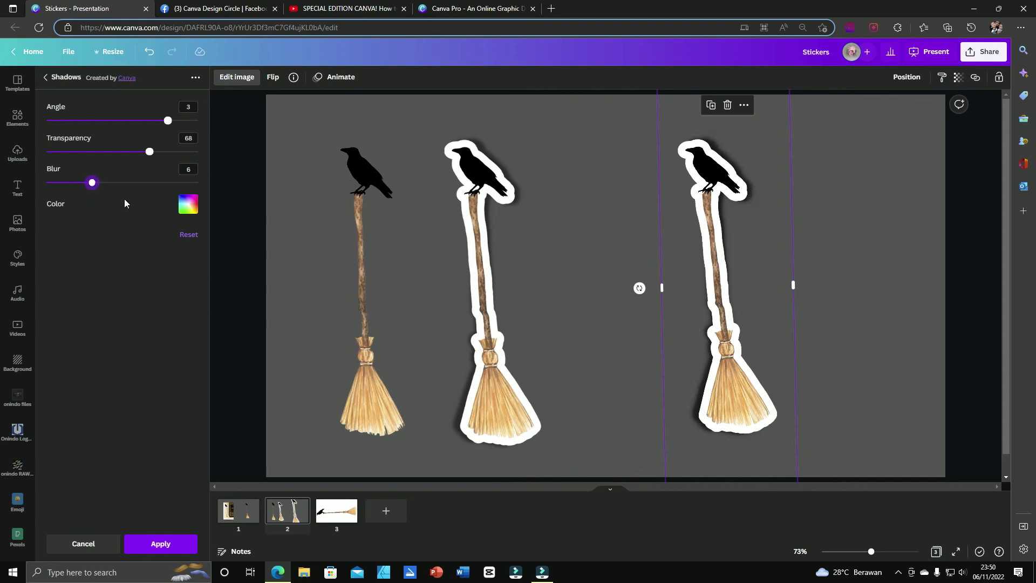
{"action": "mouse_move", "coordinate": [167, 127]}
{"action": "left_mouse_down"}
{"action": "mouse_move", "coordinate": [138, 127]}
{"action": "mouse_move", "coordinate": [172, 128]}
{"action": "left_mouse_up"}
{"action": "left_click", "coordinate": [160, 543]}
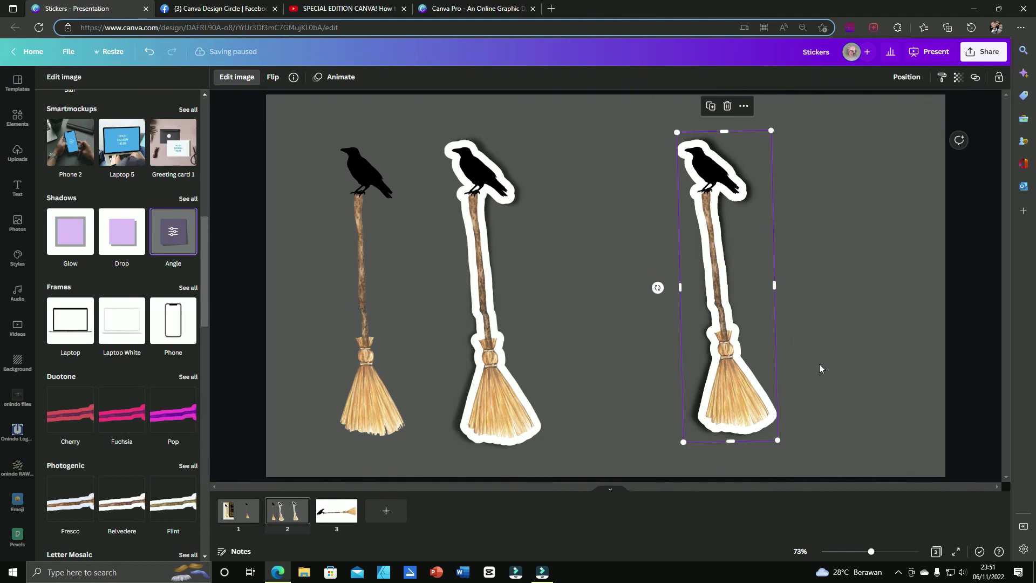
{"action": "left_click", "coordinate": [819, 368]}
{"action": "mouse_move", "coordinate": [752, 415]}
{"action": "left_mouse_down"}
{"action": "mouse_move", "coordinate": [812, 430]}
{"action": "mouse_move", "coordinate": [717, 419]}
{"action": "mouse_move", "coordinate": [756, 416]}
{"action": "mouse_move", "coordinate": [741, 421]}
{"action": "left_mouse_up"}
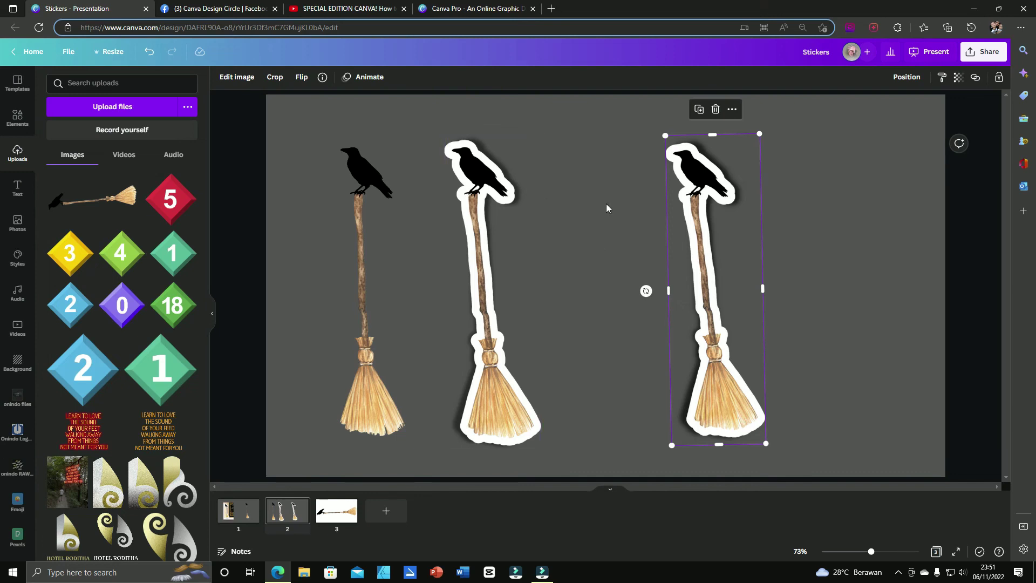
Review the reference sticker in the Canva Design Circle post on Facebook, return to the Canva design and shift the newly shadowed sticker right.
{"action": "left_click", "coordinate": [213, 8]}
{"action": "scroll", "coordinate": [349, 253], "scroll_direction": "down", "scroll_amount": 1}
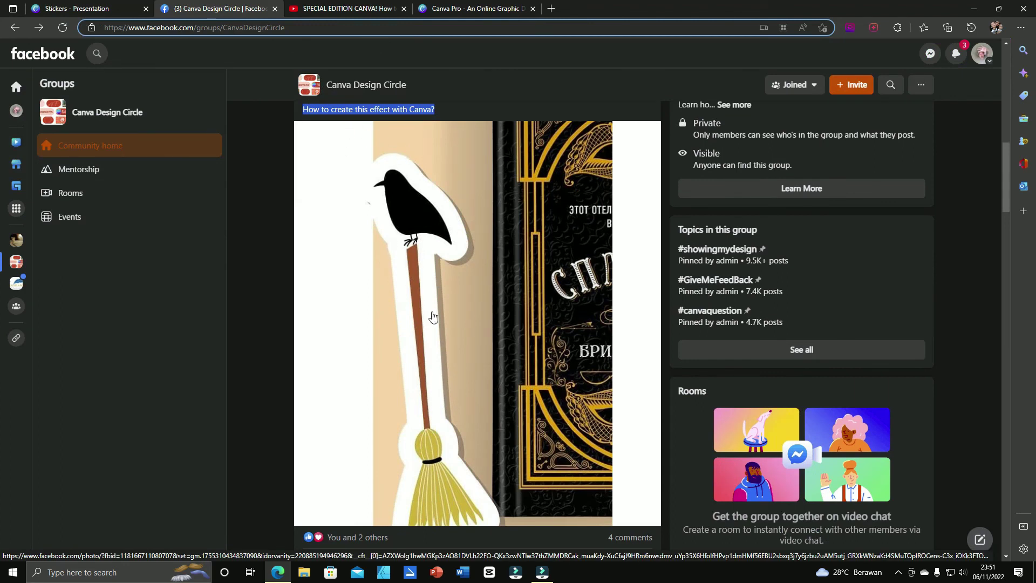
{"action": "scroll", "coordinate": [430, 263], "scroll_direction": "down", "scroll_amount": 1}
{"action": "scroll", "coordinate": [430, 263], "scroll_direction": "up", "scroll_amount": 2}
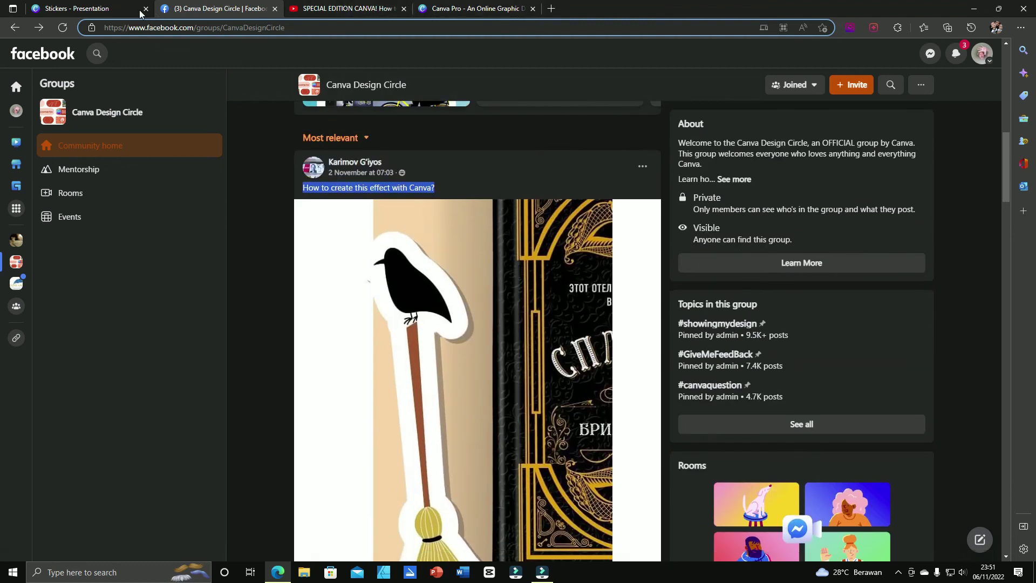
{"action": "left_click", "coordinate": [100, 10]}
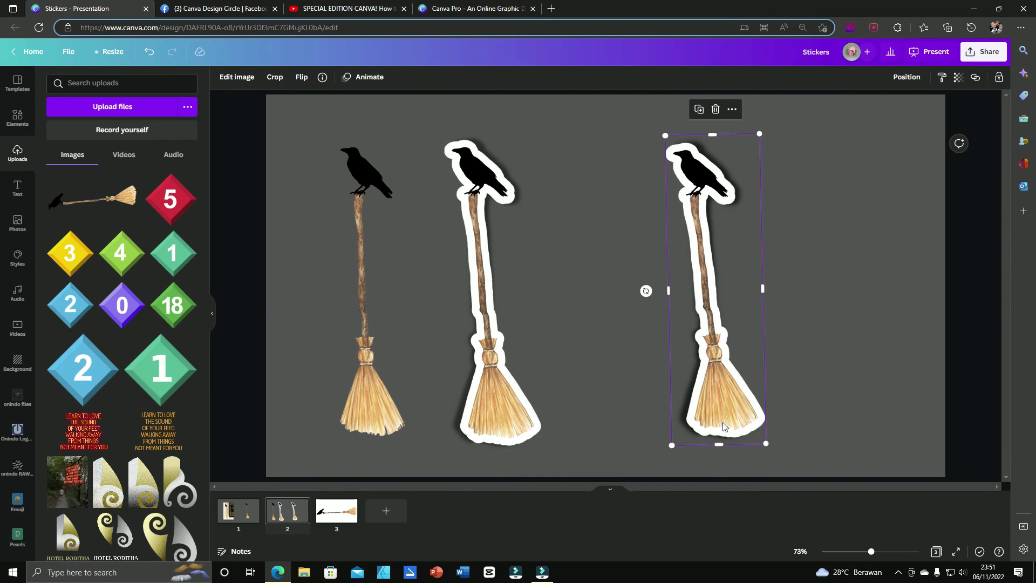
{"action": "left_click_drag", "start_coordinate": [723, 407], "coordinate": [765, 406]}
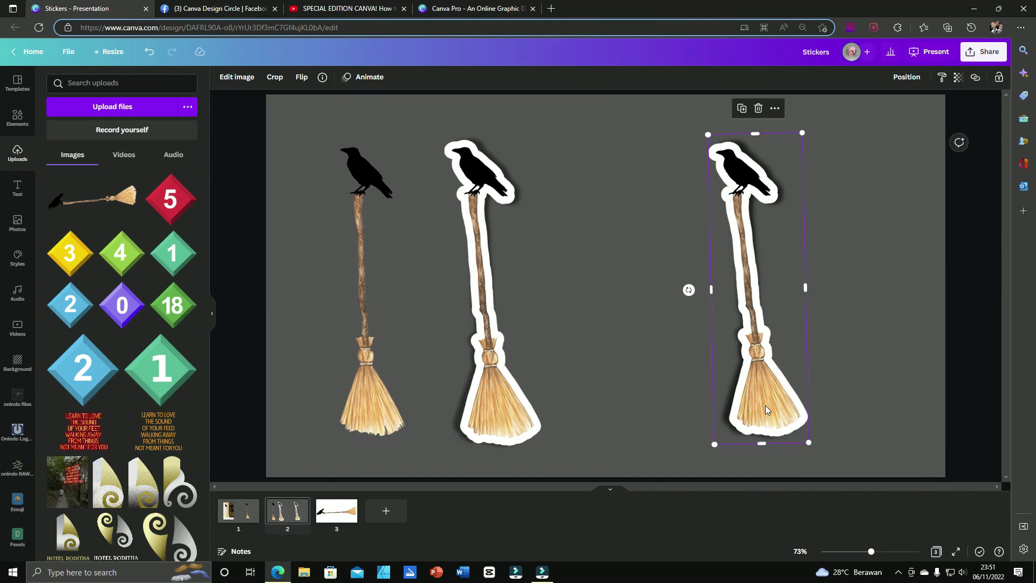